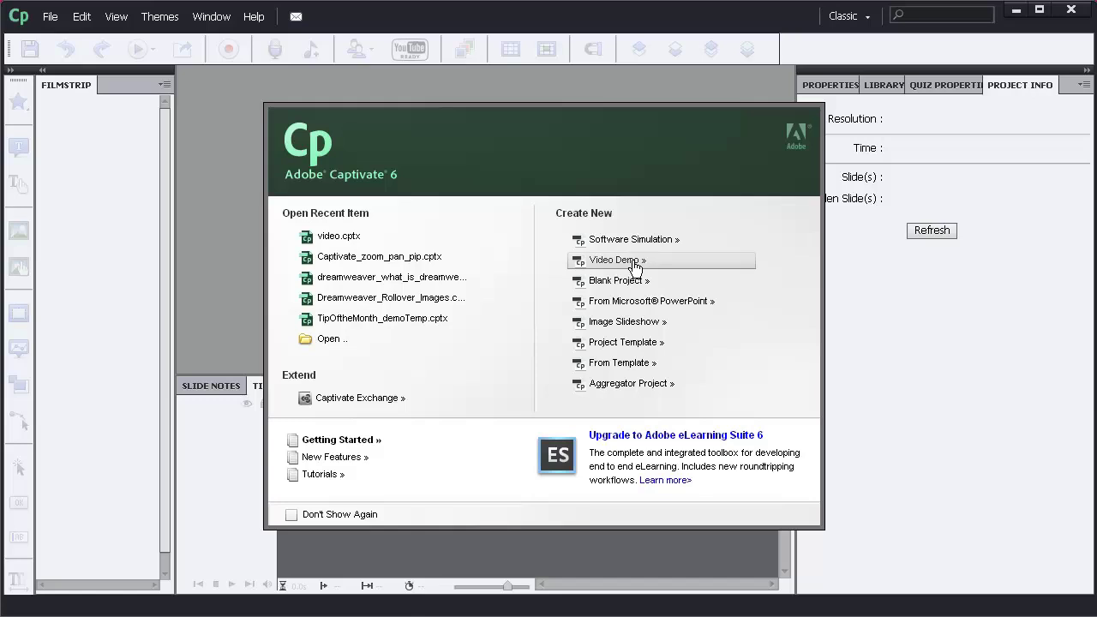
# Step: Start recording a new video demo of the Monks.jpg Photoshop window, snapped to the application window, with No Panning
pyautogui.click(636, 267)
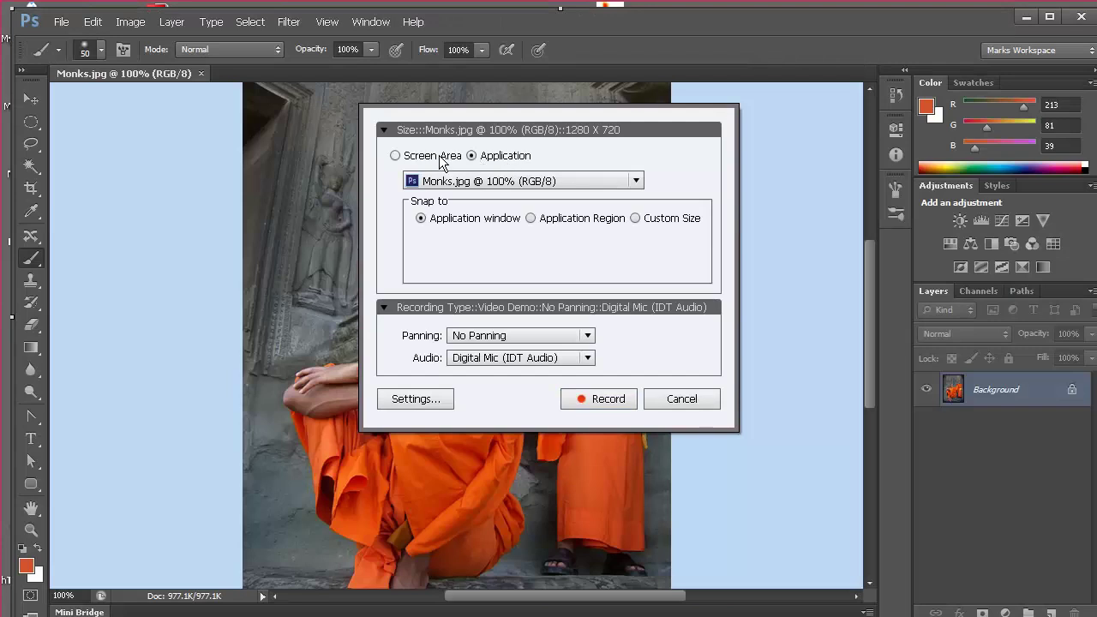
pyautogui.click(517, 183)
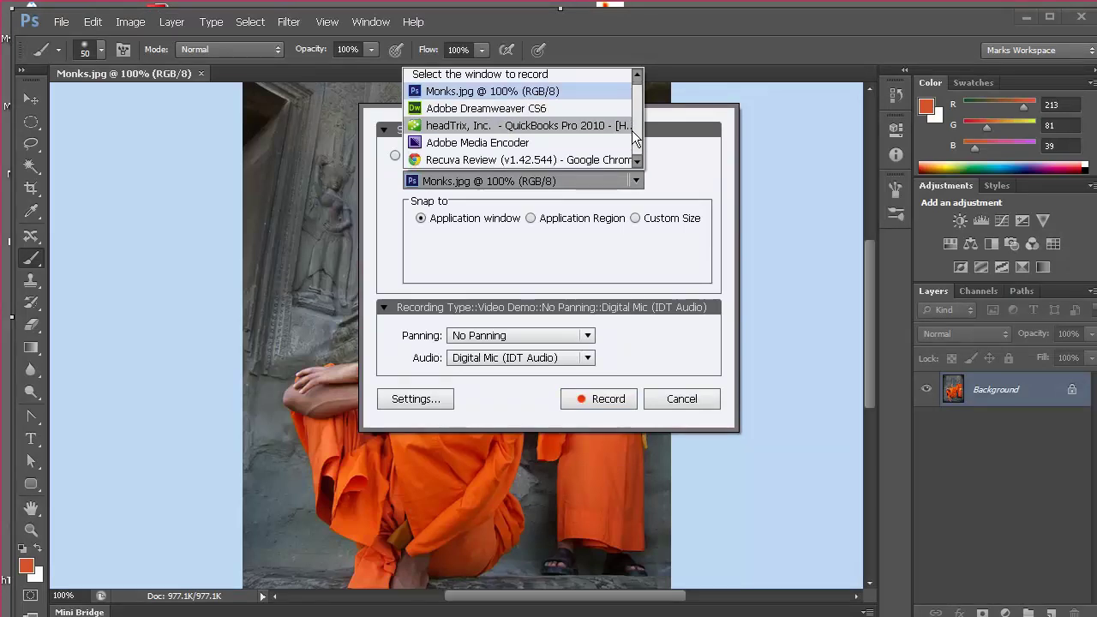
pyautogui.press('Escape')
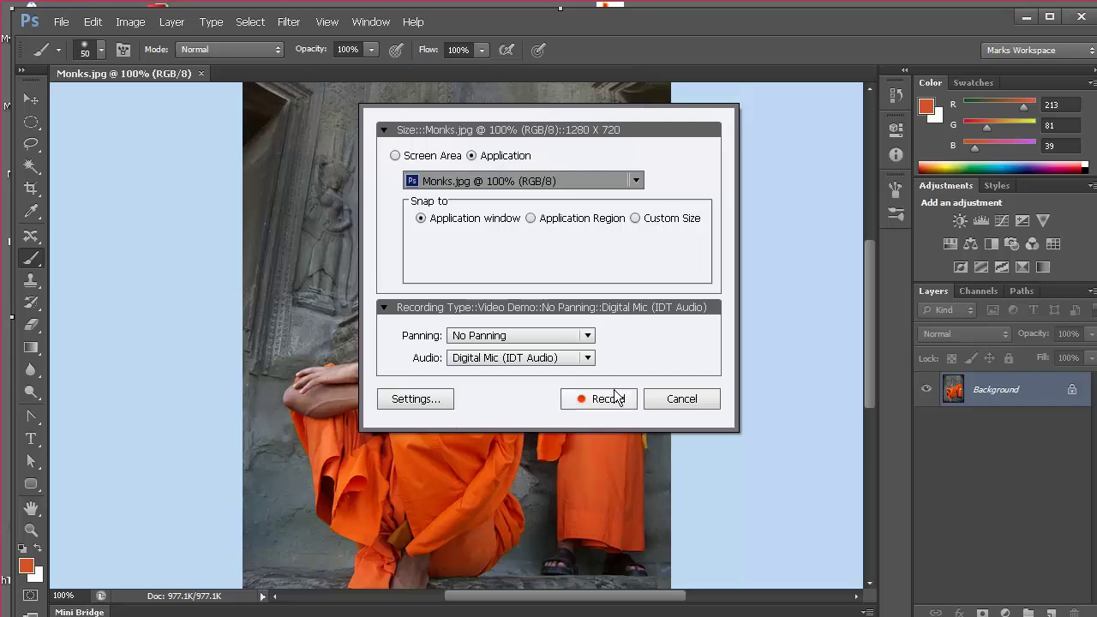
pyautogui.click(541, 335)
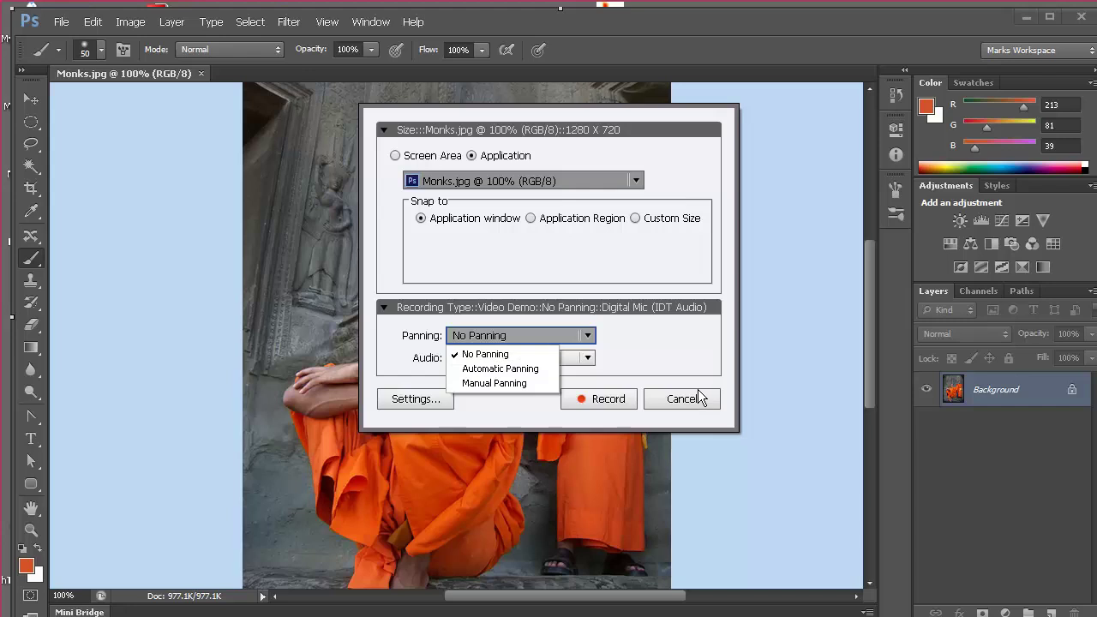
pyautogui.click(527, 353)
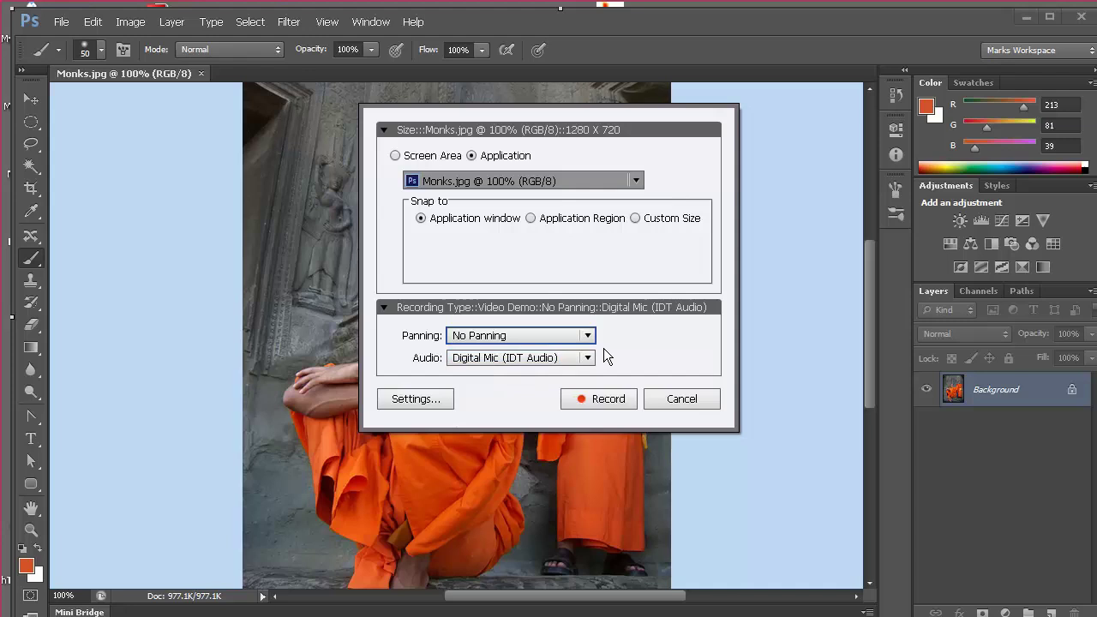
pyautogui.click(597, 399)
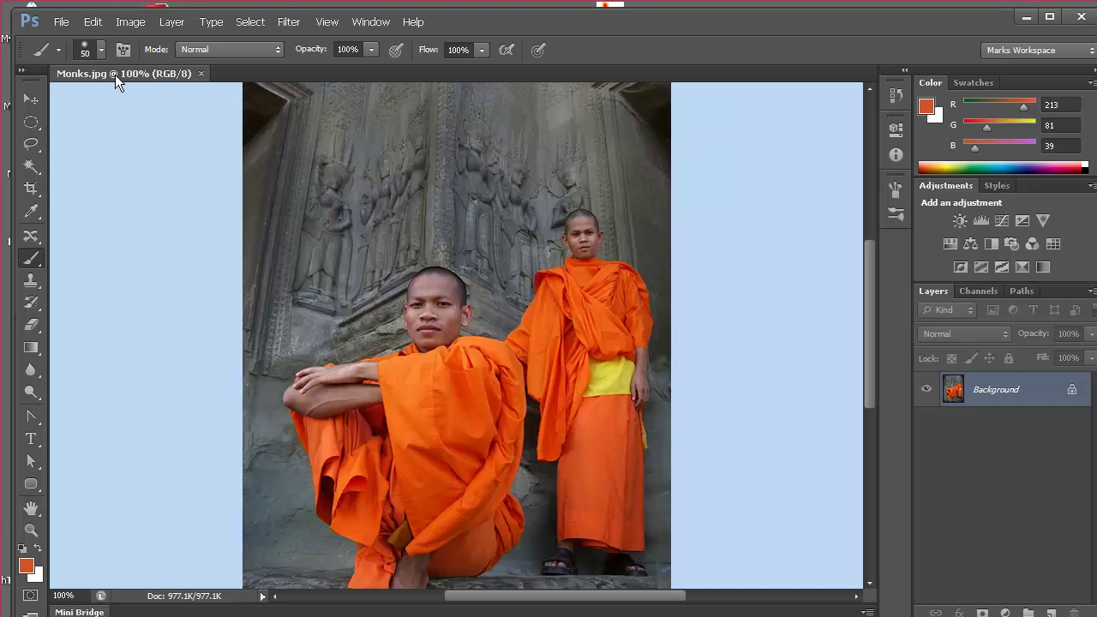
# Step: Demonstrate Photoshop's File commands for the recording and add a layer named "new layer" above the Background
pyautogui.click(62, 24)
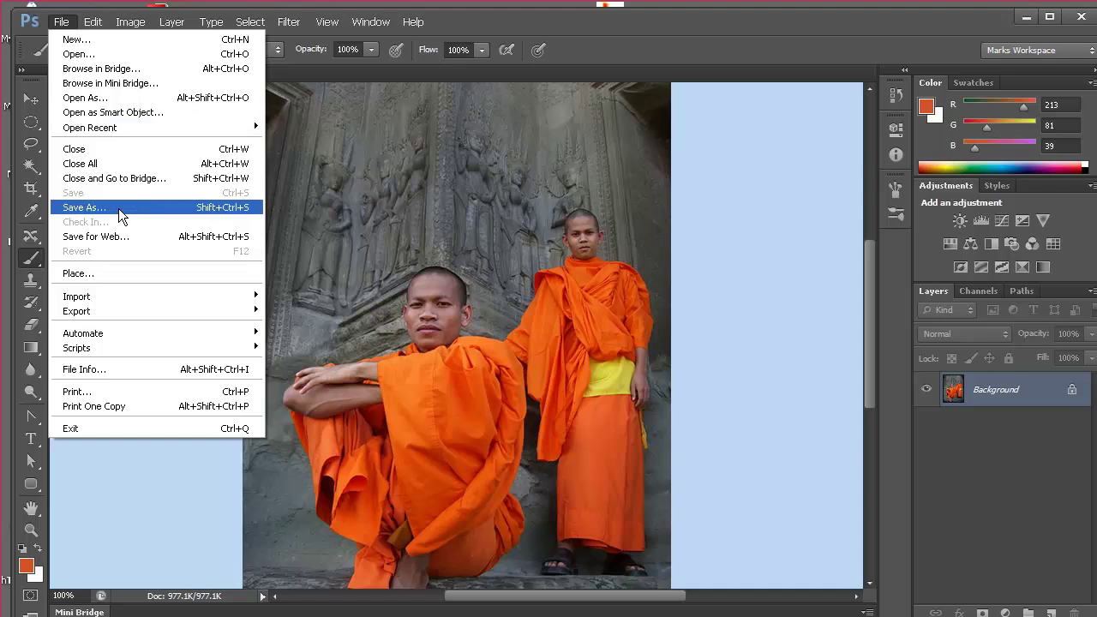
pyautogui.press('Escape')
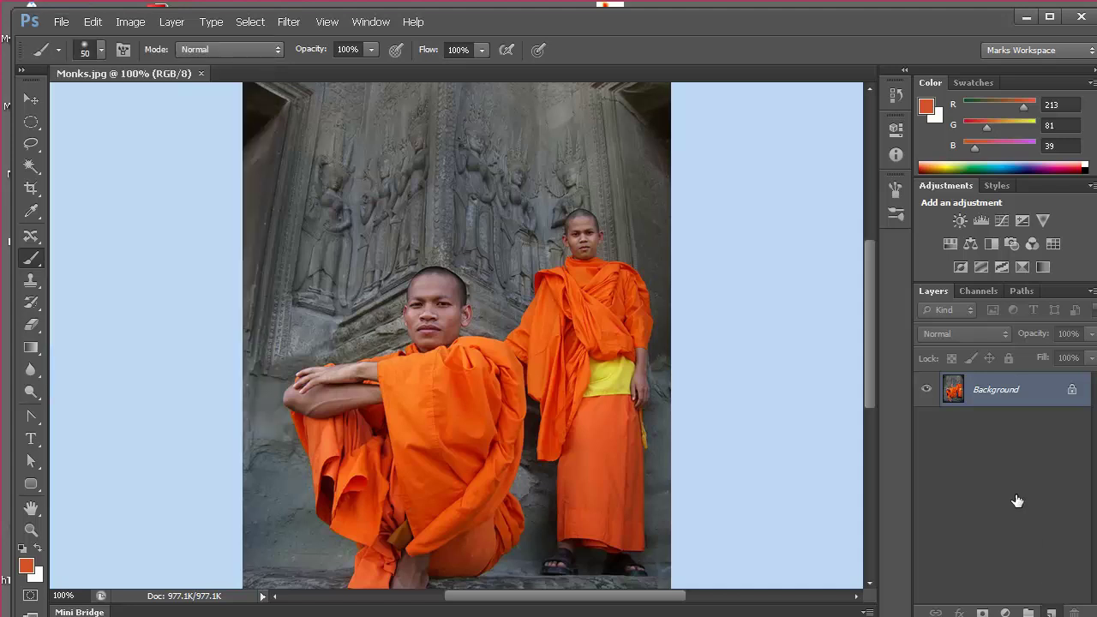
pyautogui.hotkey('ctrl', 'shift', 'alt', 'n')
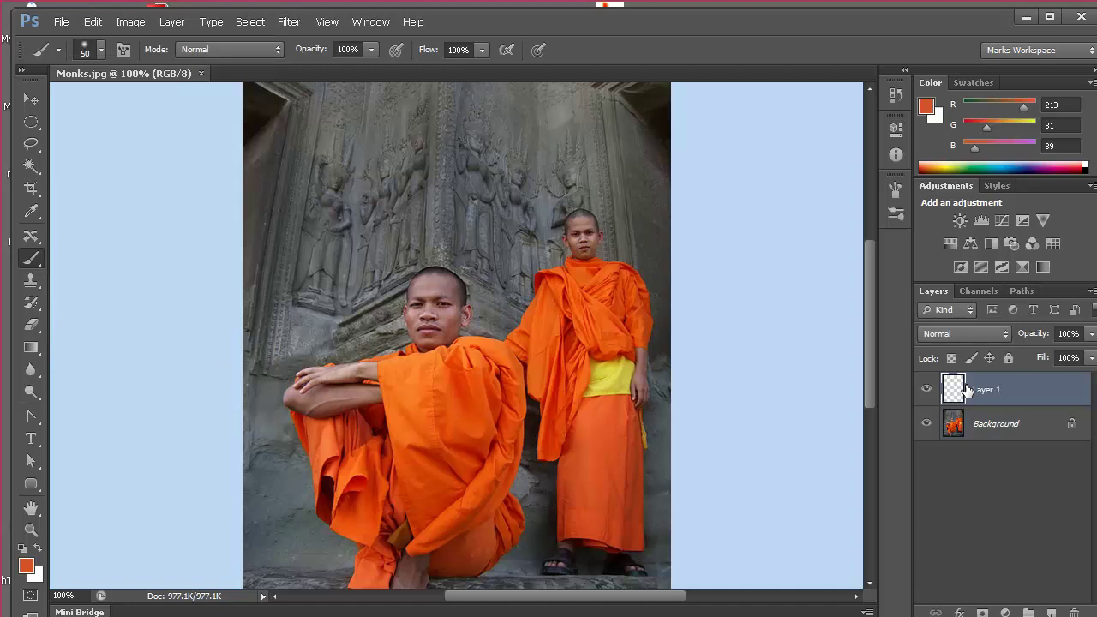
pyautogui.doubleClick(986, 389)
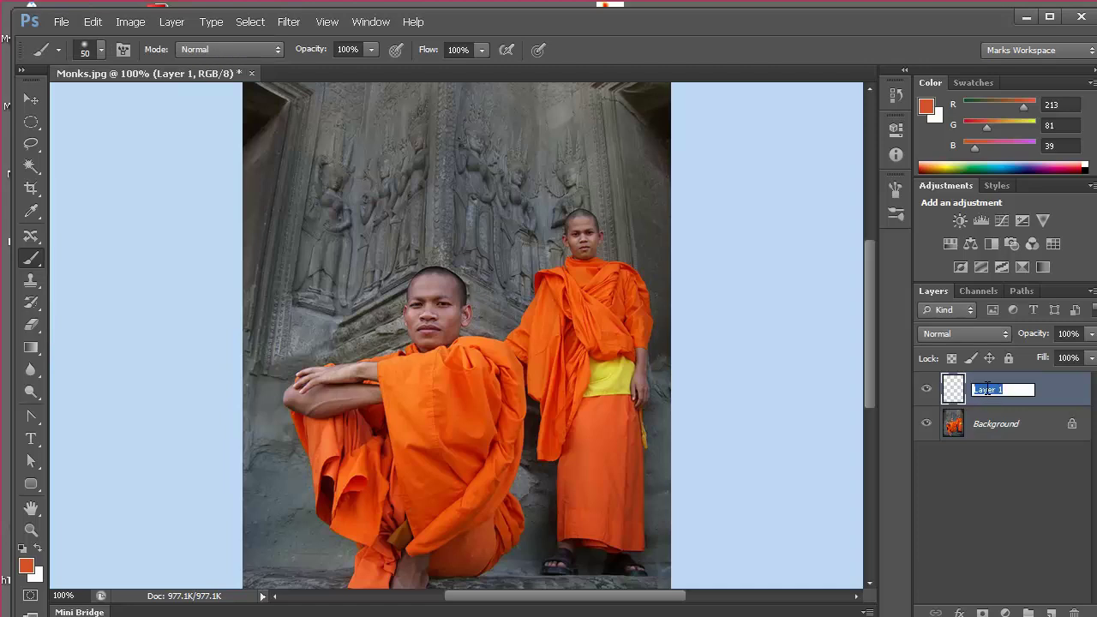
pyautogui.write('new layer')
pyautogui.press('Return')
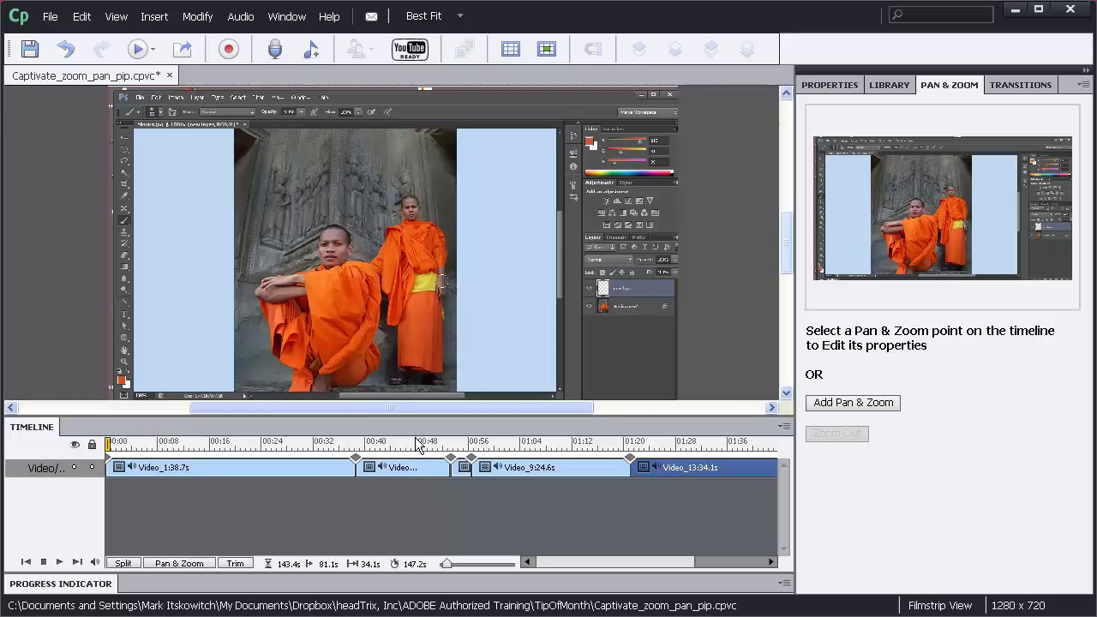
# Step: Place the playhead at about 46 seconds, on the recording setup dialog, and set the stage magnification to 100%
pyautogui.click(416, 446)
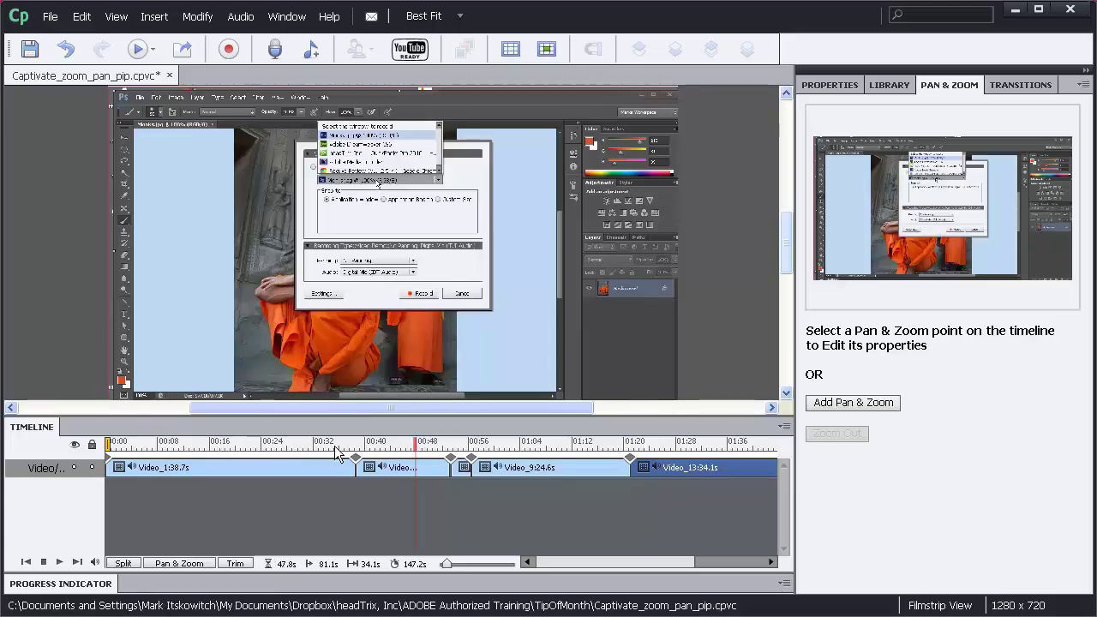
pyautogui.click(362, 445)
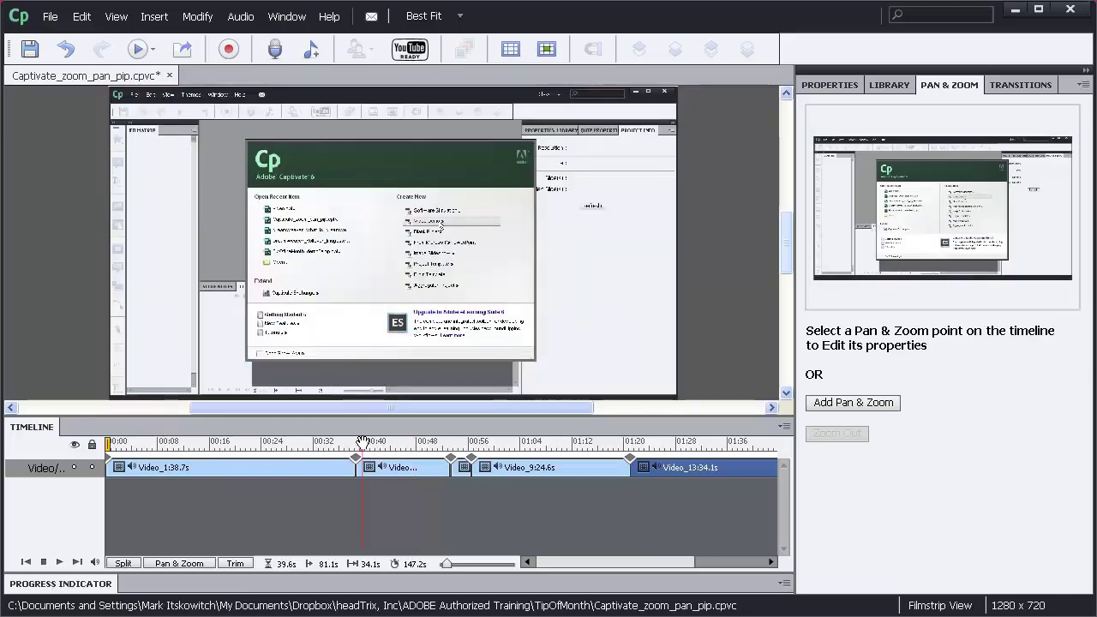
pyautogui.moveTo(362, 445); pyautogui.dragTo(404, 443)
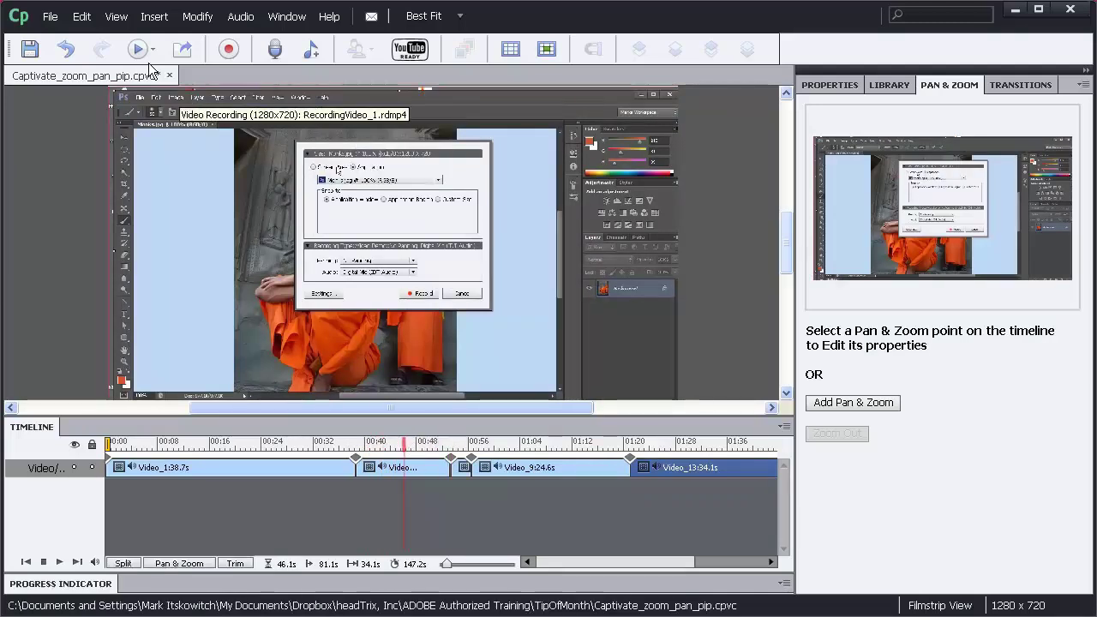
pyautogui.click(116, 17)
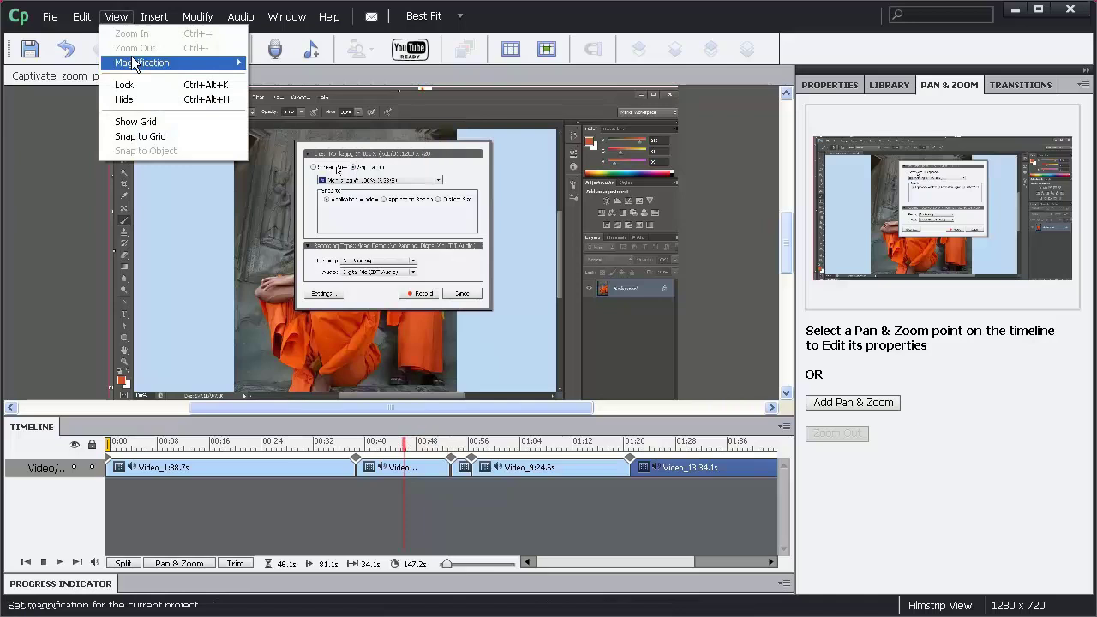
pyautogui.moveTo(139, 67)
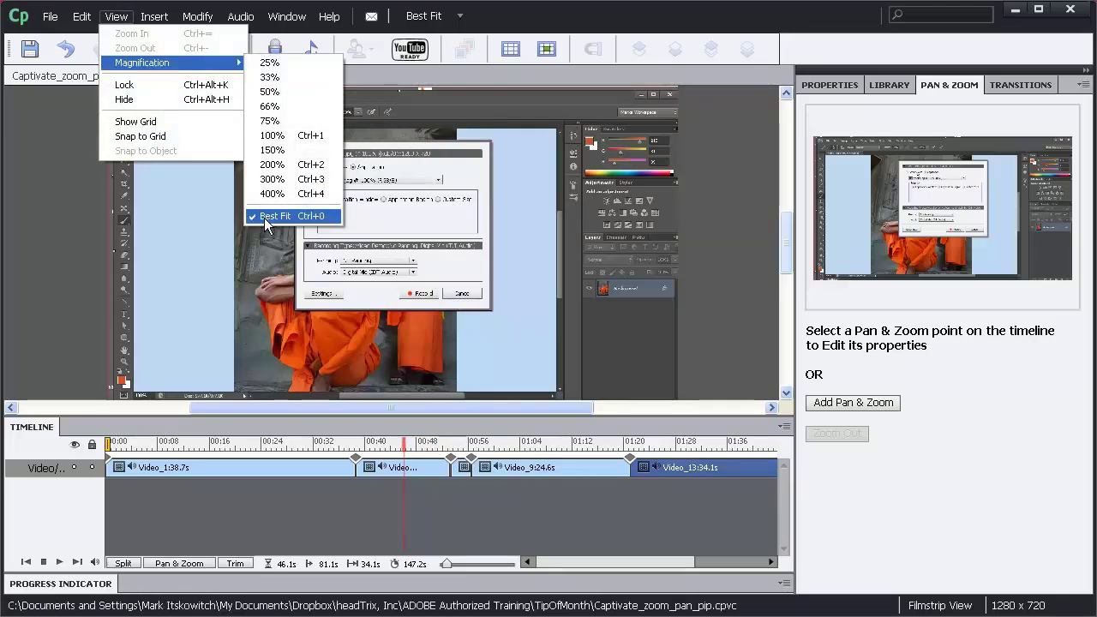
pyautogui.click(269, 137)
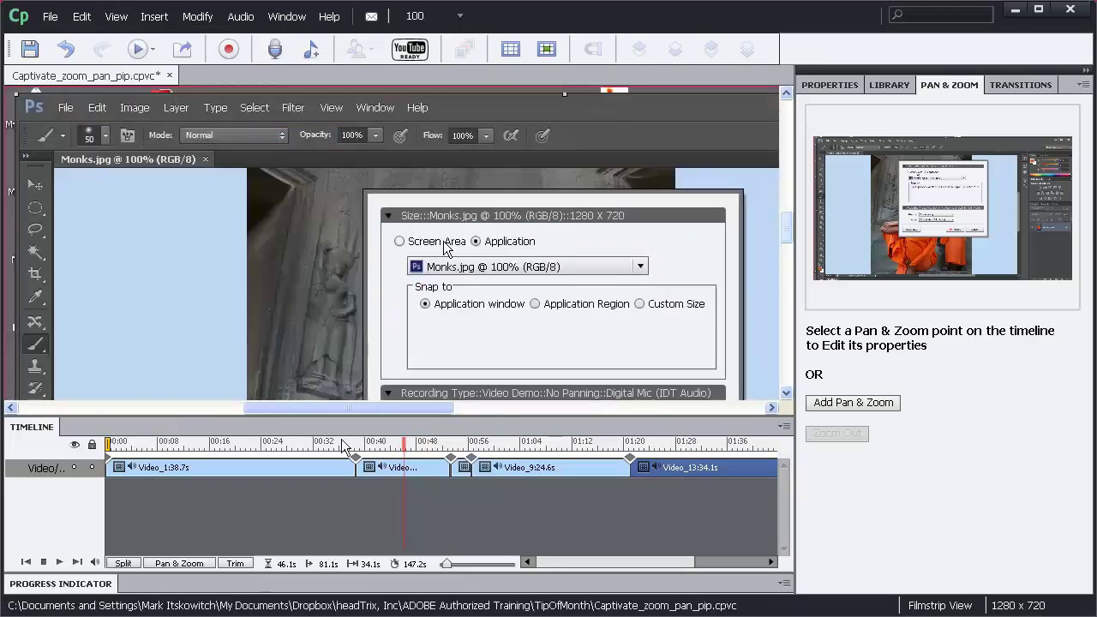
# Step: Play the last recorded clip to find where the File menu opens and add a Pan & Zoom point at 94.5 seconds
pyautogui.moveTo(400, 447); pyautogui.dragTo(658, 445)
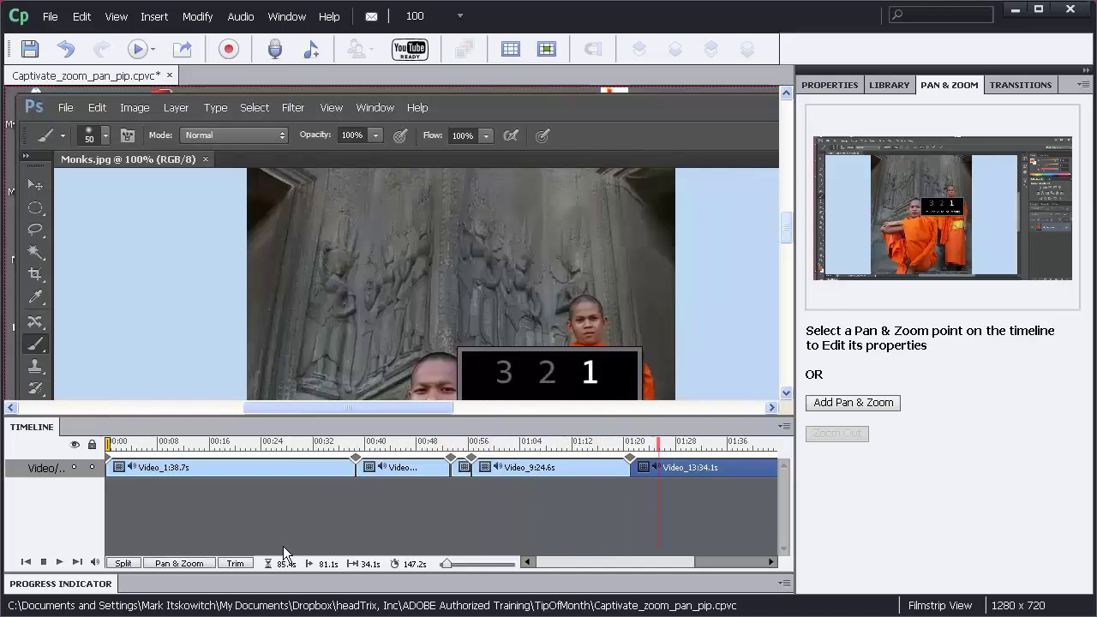
pyautogui.click(60, 562)
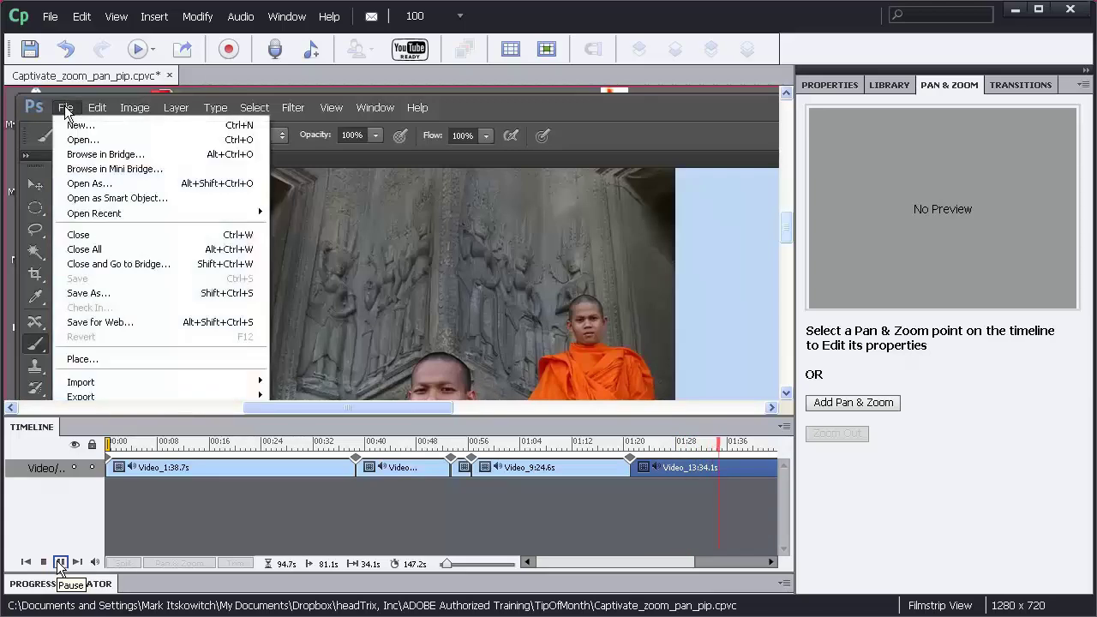
pyautogui.click(59, 562)
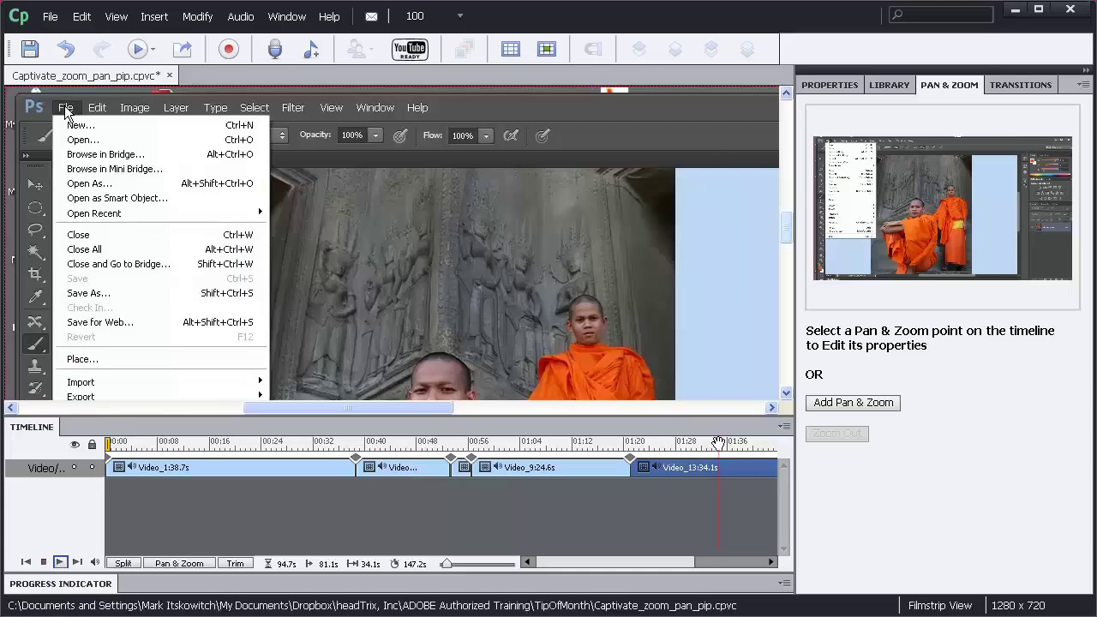
pyautogui.moveTo(716, 445); pyautogui.dragTo(718, 444)
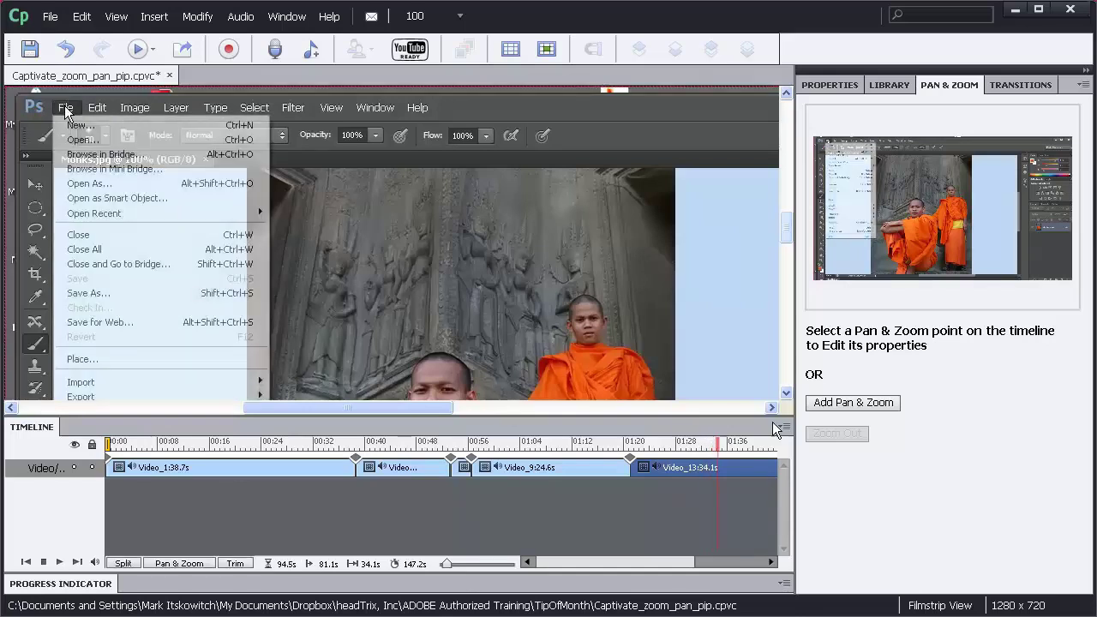
pyautogui.click(845, 408)
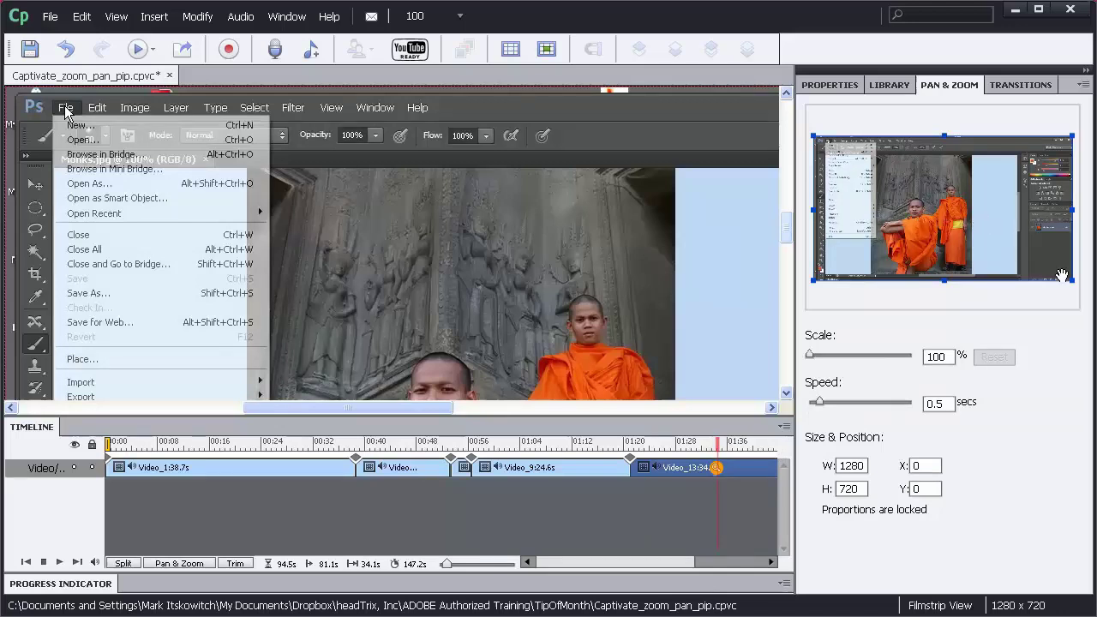
# Step: Frame the zoom area on the File menu corner at 164% scale, X 0 and Y 0, with a 2.0-second speed
pyautogui.moveTo(1063, 274); pyautogui.dragTo(980, 228)
pyautogui.moveTo(893, 201); pyautogui.dragTo(990, 243)
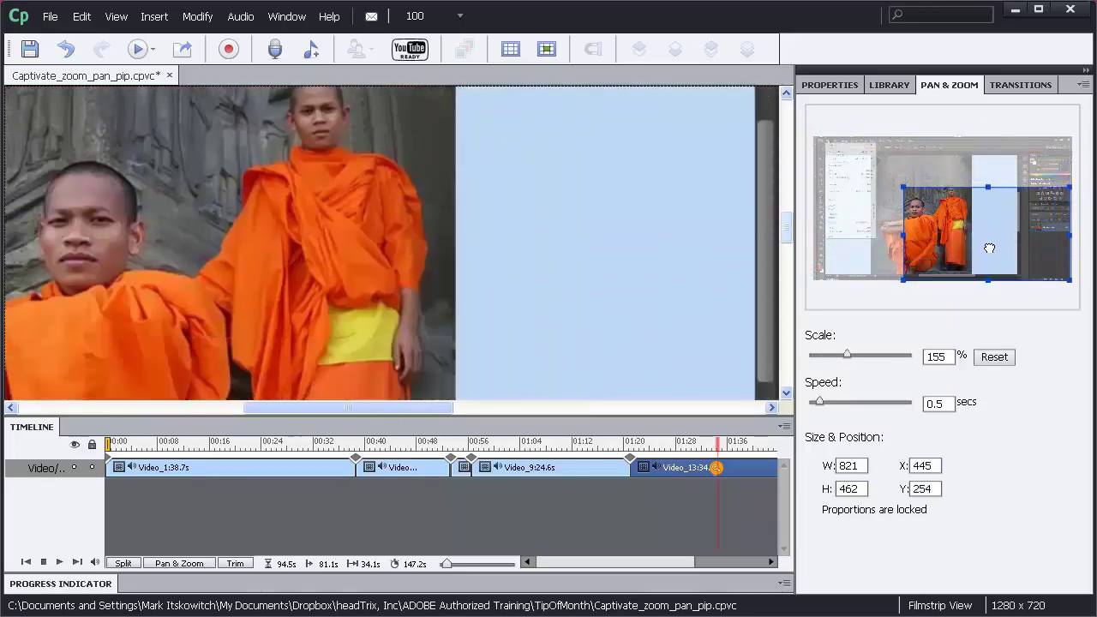
pyautogui.moveTo(990, 248); pyautogui.dragTo(875, 174)
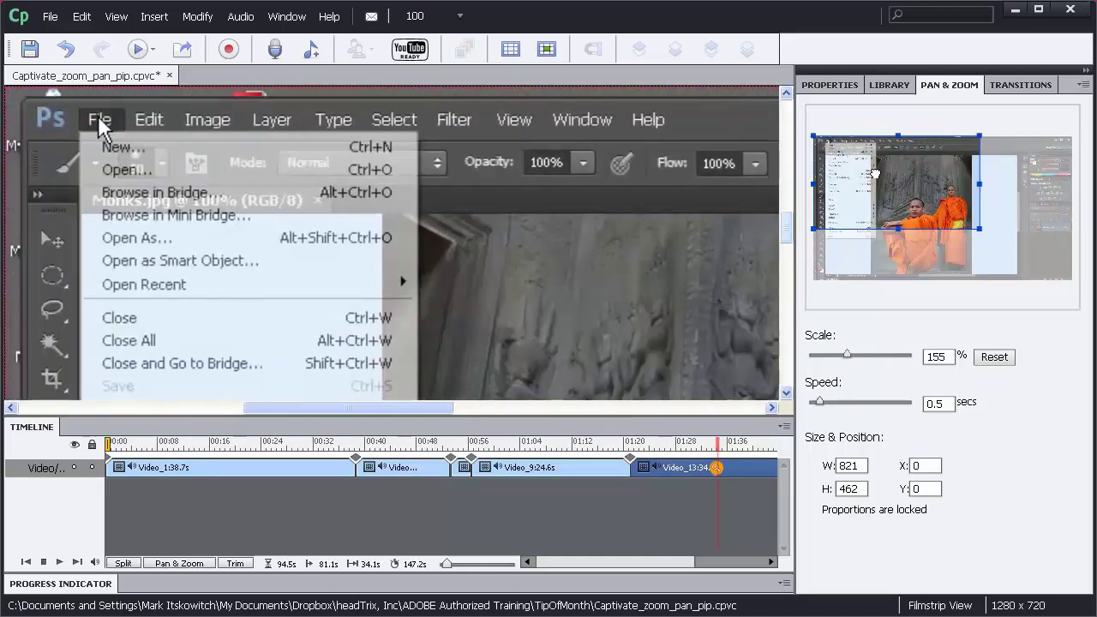
pyautogui.press('Right')
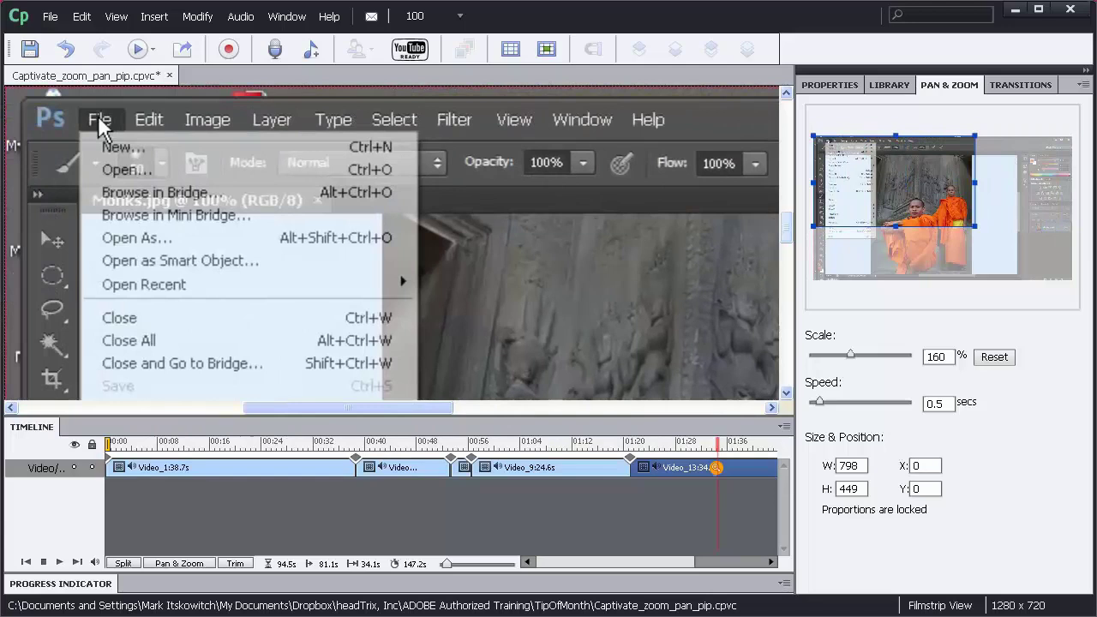
pyautogui.press('Right')
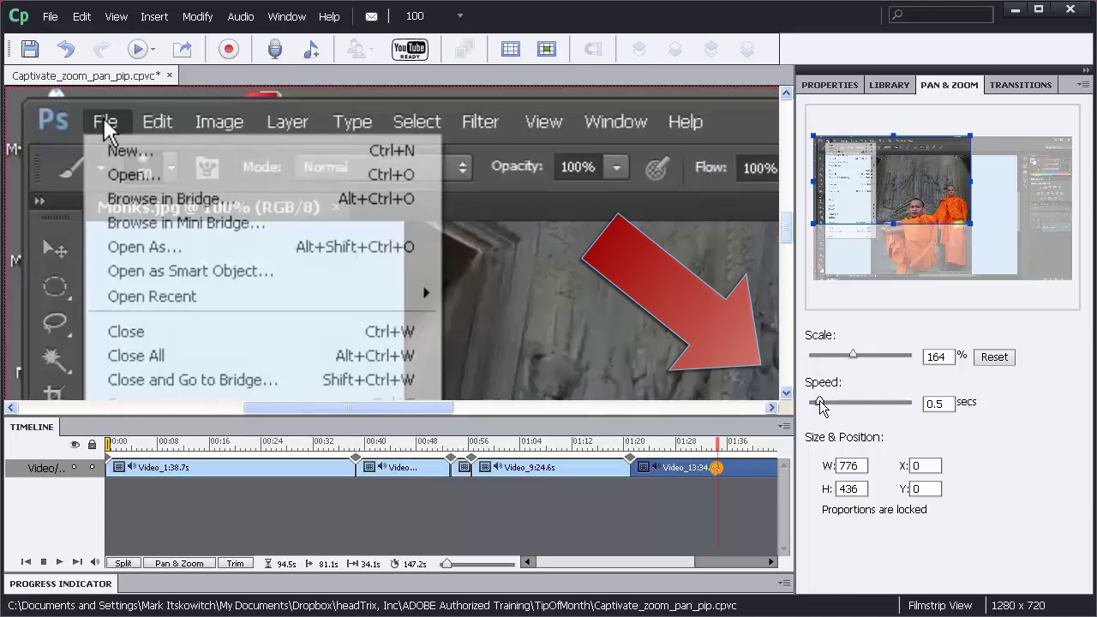
pyautogui.moveTo(820, 400); pyautogui.dragTo(846, 400)
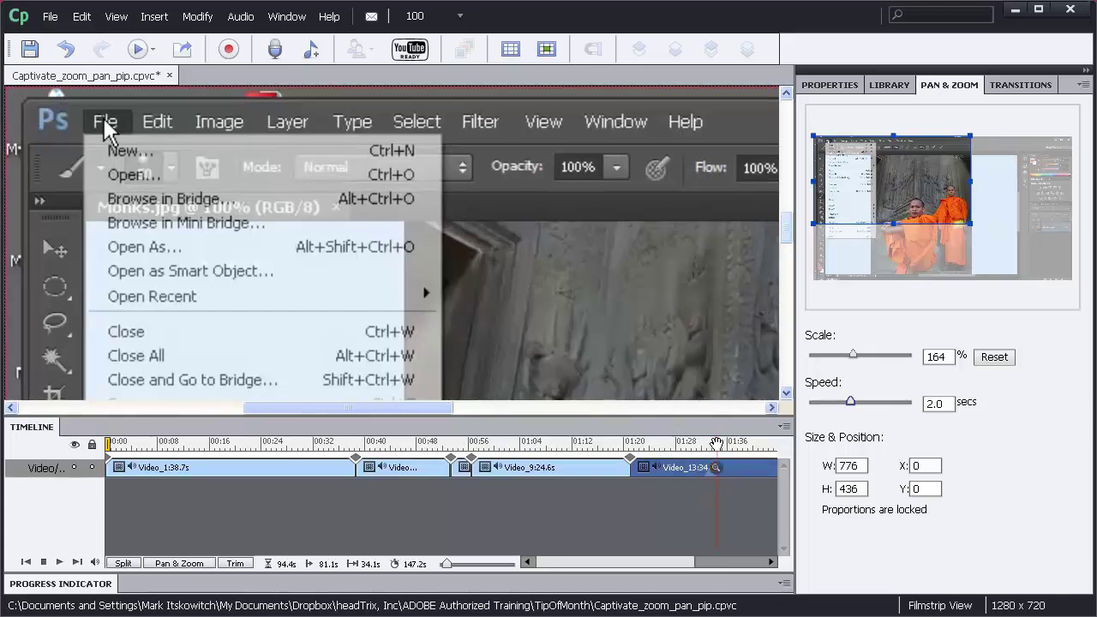
# Step: Preview the File menu zoom from 88.7 seconds and add a Zoom Out point at 108.1 seconds, on the Save As command
pyautogui.click(717, 443)
pyautogui.click(688, 443)
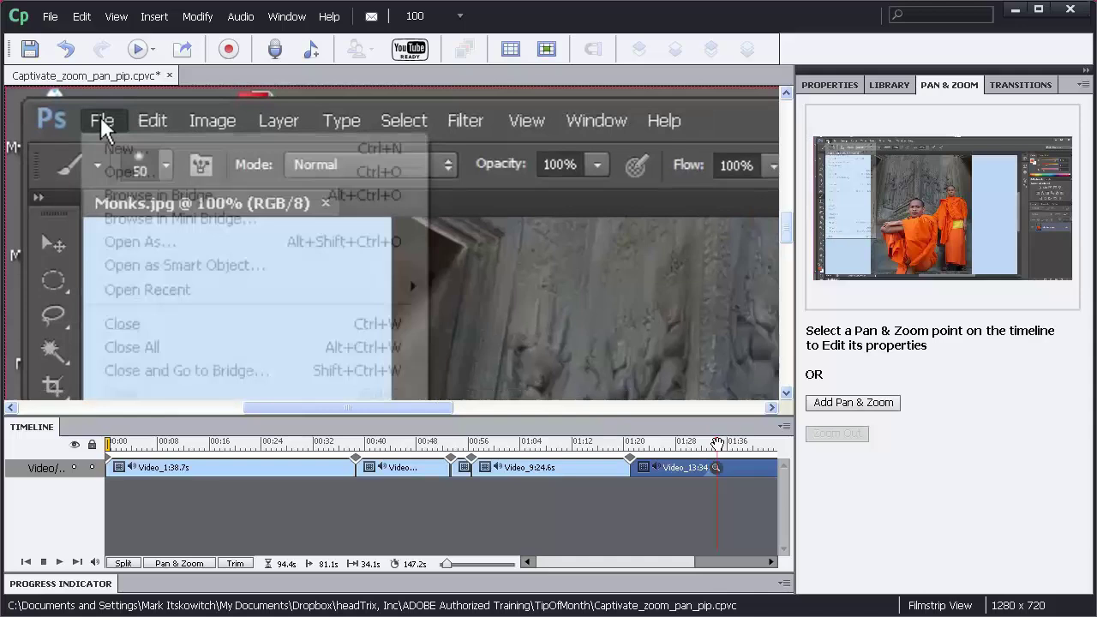
pyautogui.click(680, 443)
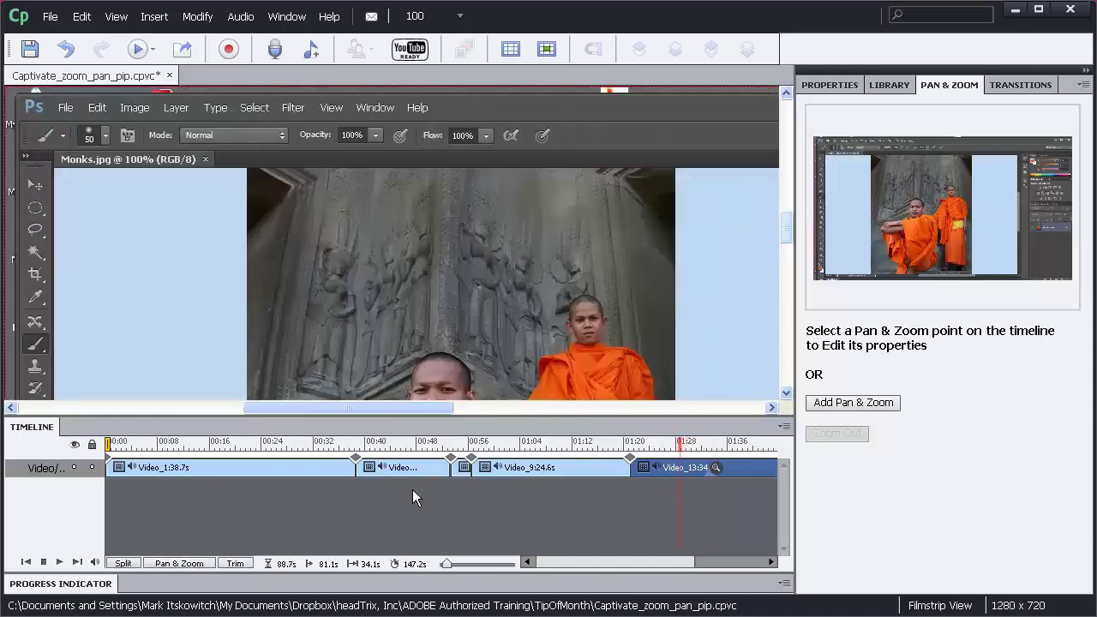
pyautogui.click(60, 563)
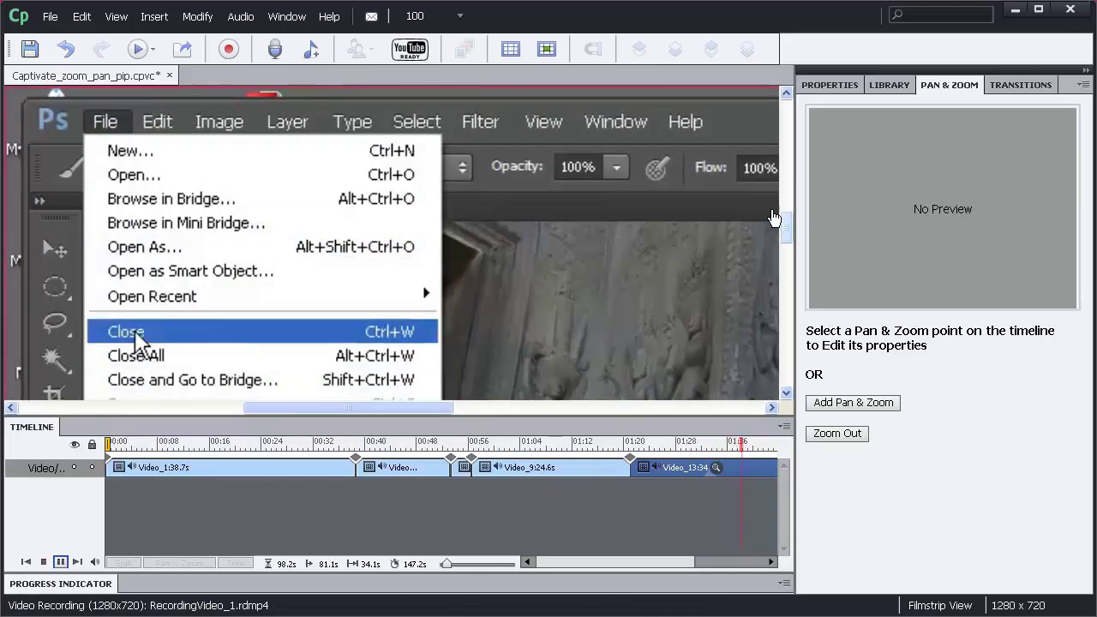
pyautogui.click(60, 562)
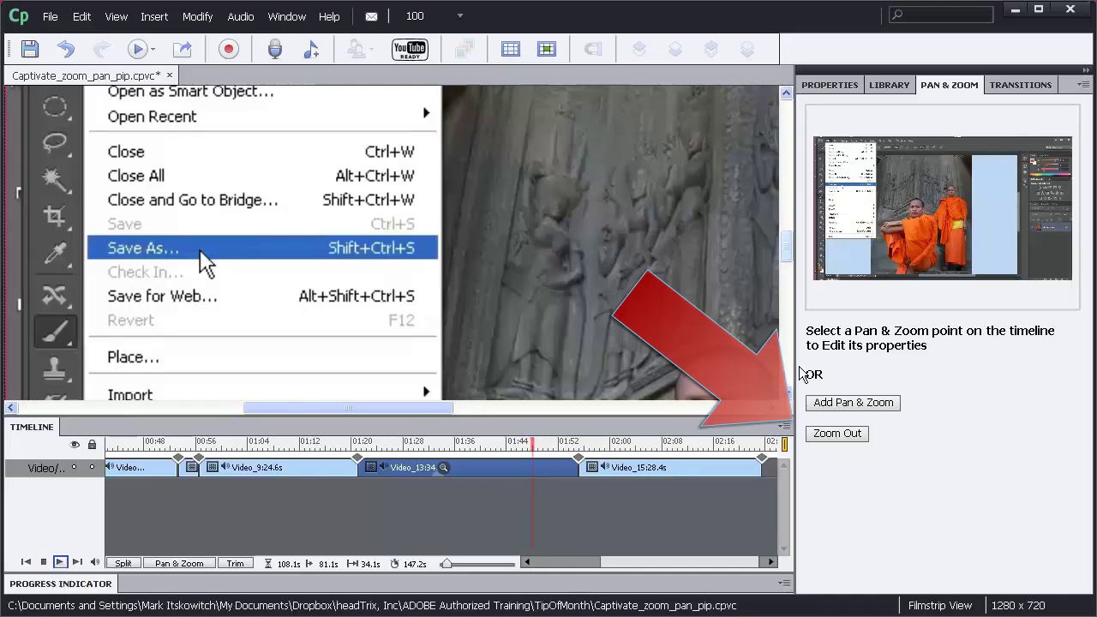
pyautogui.click(829, 434)
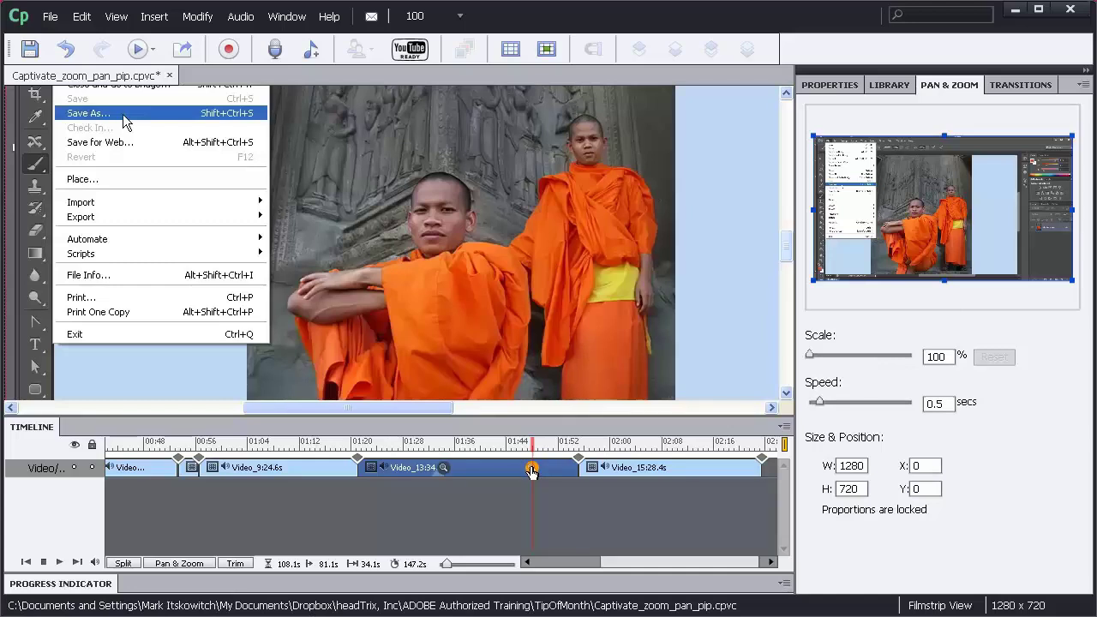
# Step: Preview both the zoom-in and the zoom-out transitions, playing from 91.5 seconds and skipping ahead to just before the zoom-out
pyautogui.click(427, 447)
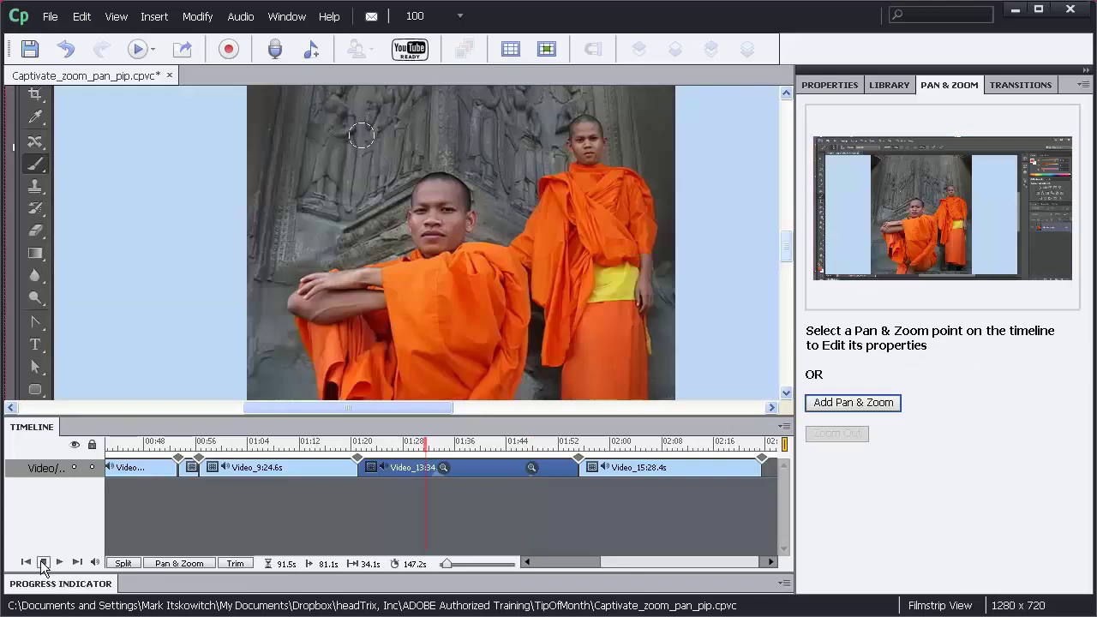
pyautogui.click(59, 563)
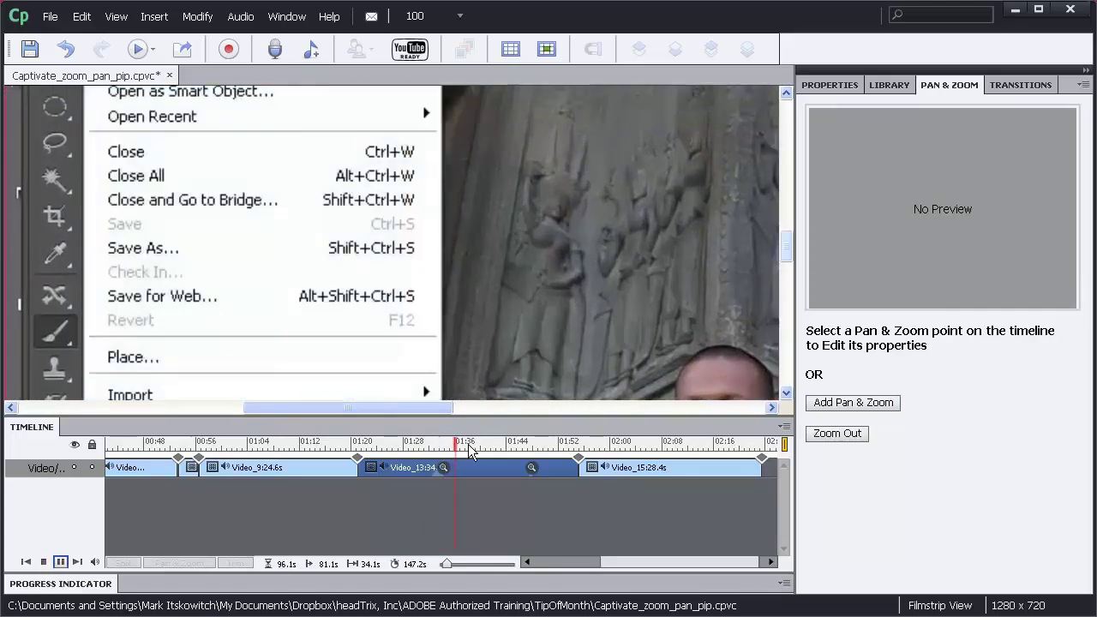
pyautogui.click(518, 445)
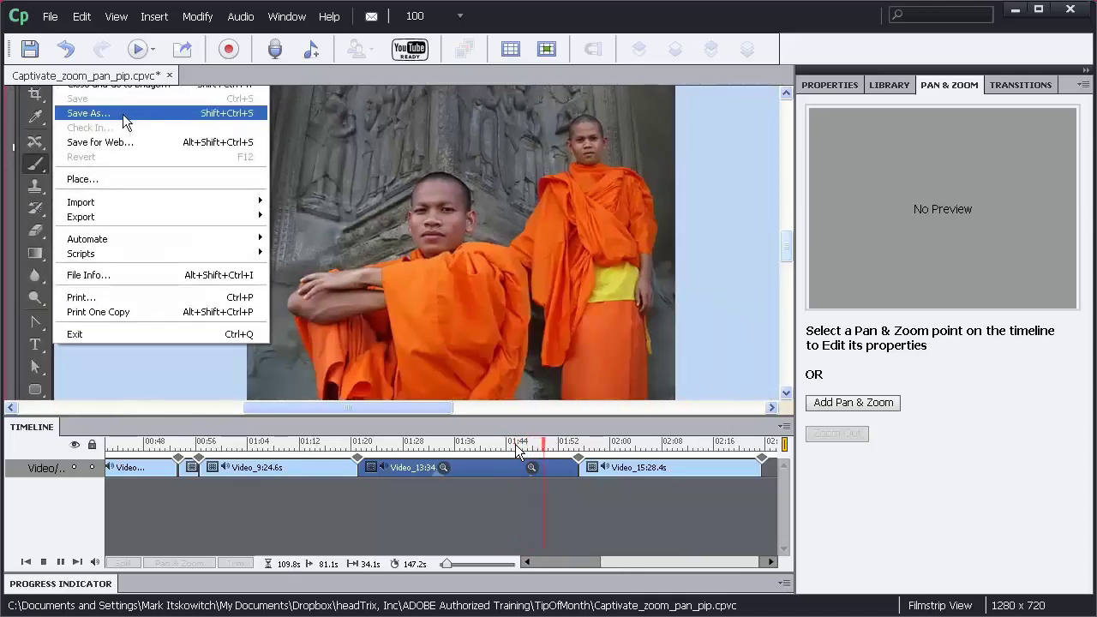
# Step: Pause playback at 111.8 seconds and insert the ACI_Intro.mp4 file from My Documents there as a PIP video
pyautogui.click(61, 562)
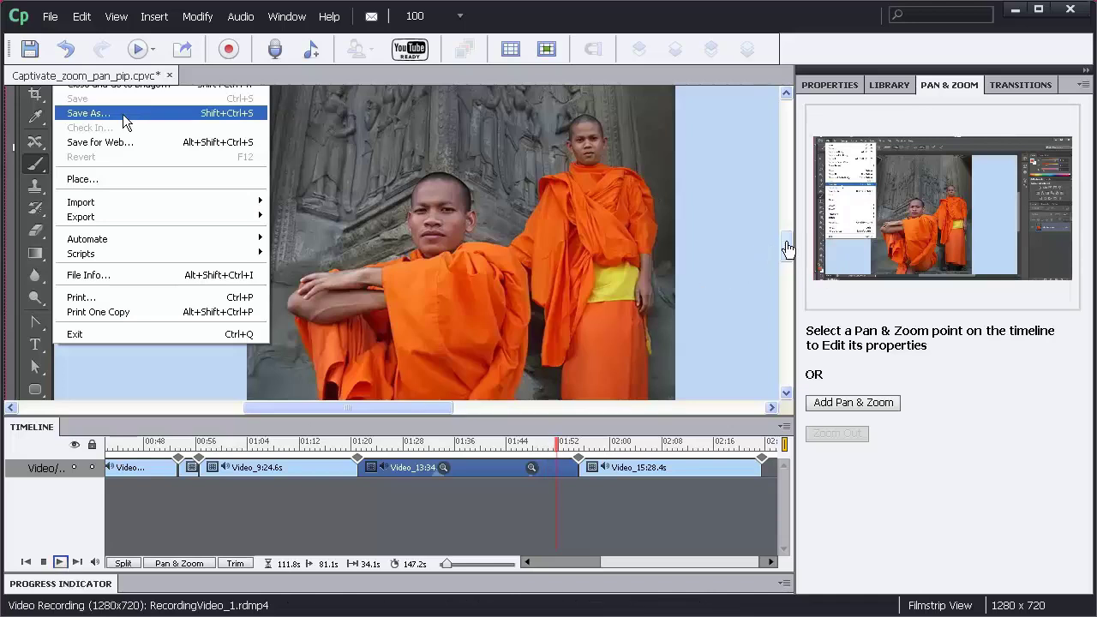
pyautogui.moveTo(788, 249)
pyautogui.mouseDown()
pyautogui.moveTo(786, 232)
pyautogui.moveTo(782, 243)
pyautogui.mouseUp()
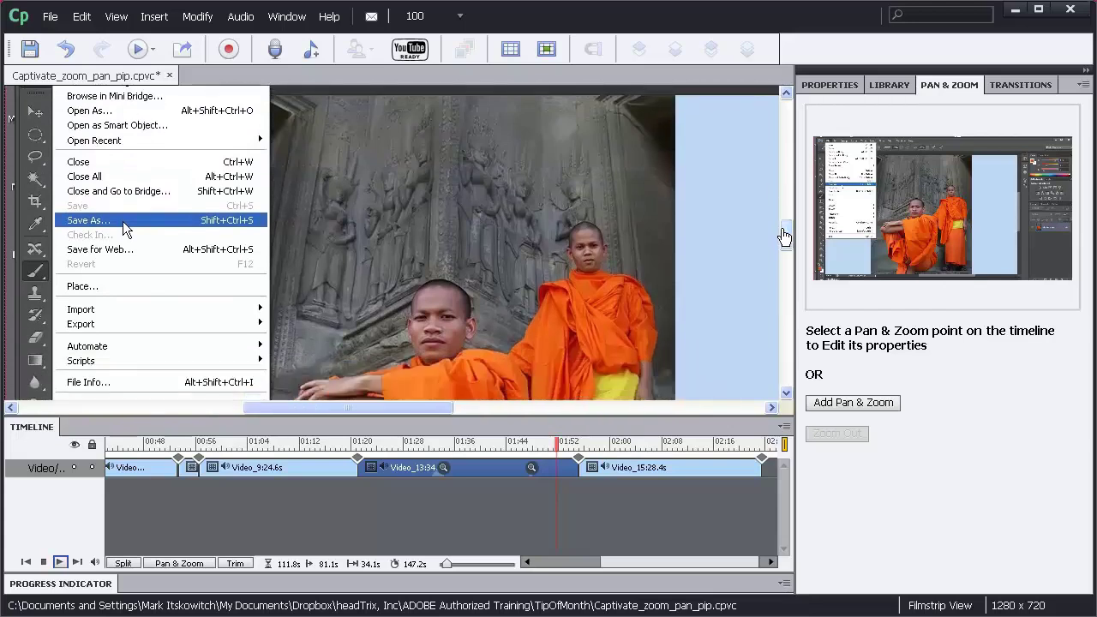
pyautogui.click(163, 25)
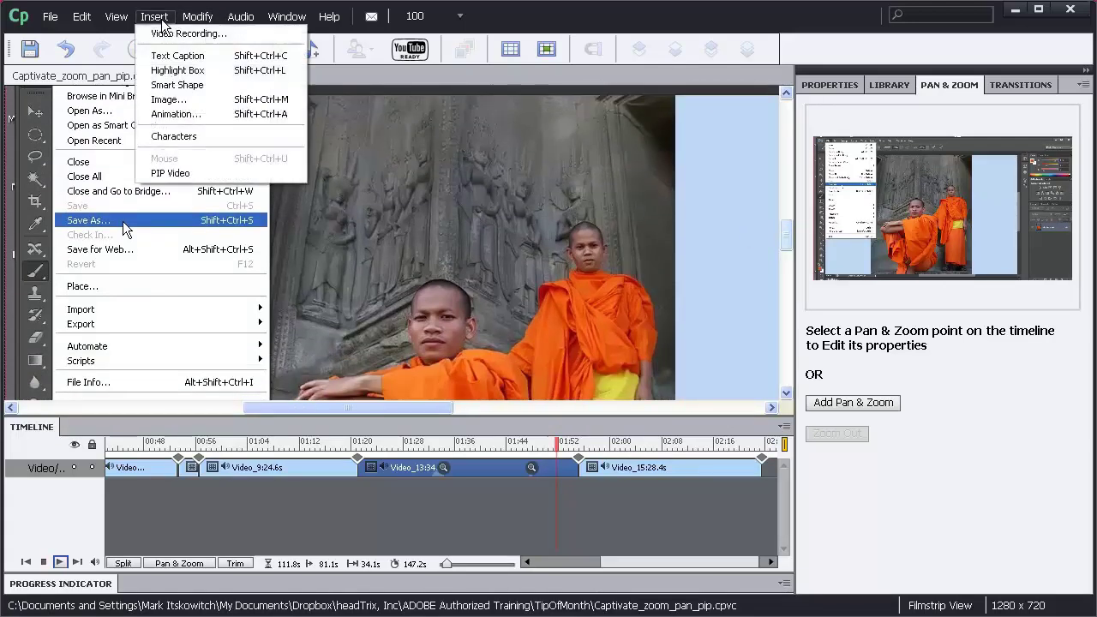
pyautogui.click(199, 174)
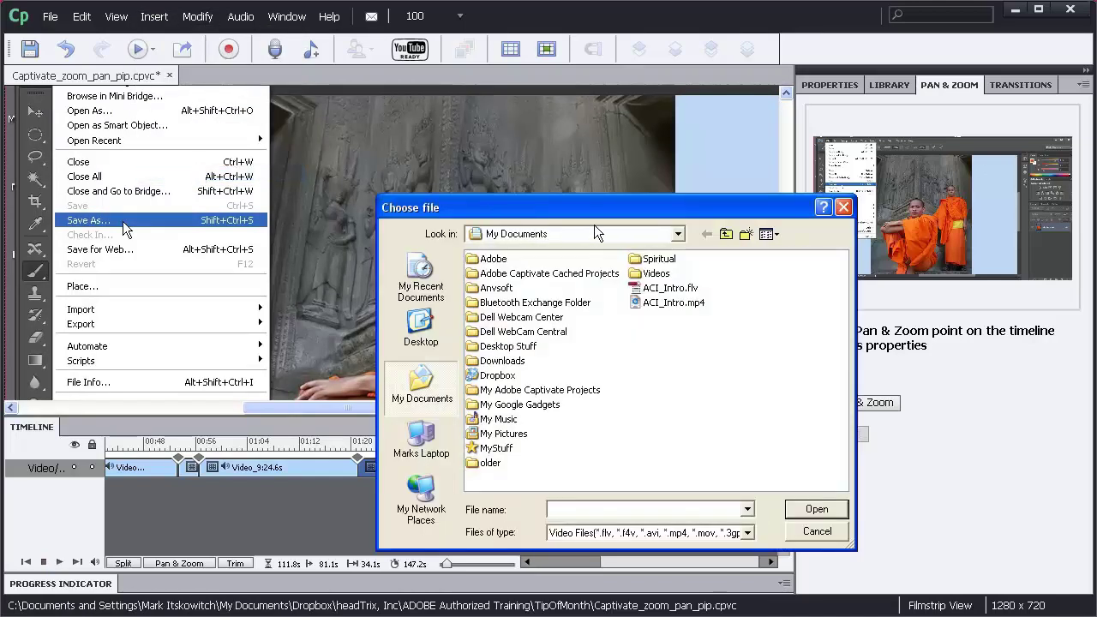
pyautogui.moveTo(615, 207); pyautogui.dragTo(524, 147)
pyautogui.click(590, 229)
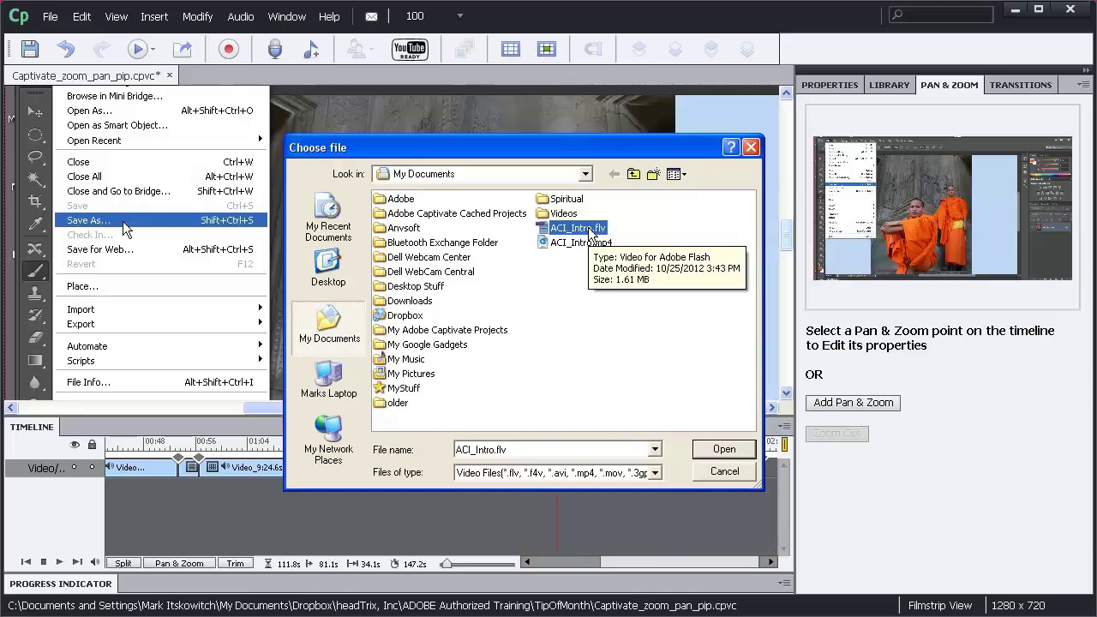
pyautogui.click(580, 243)
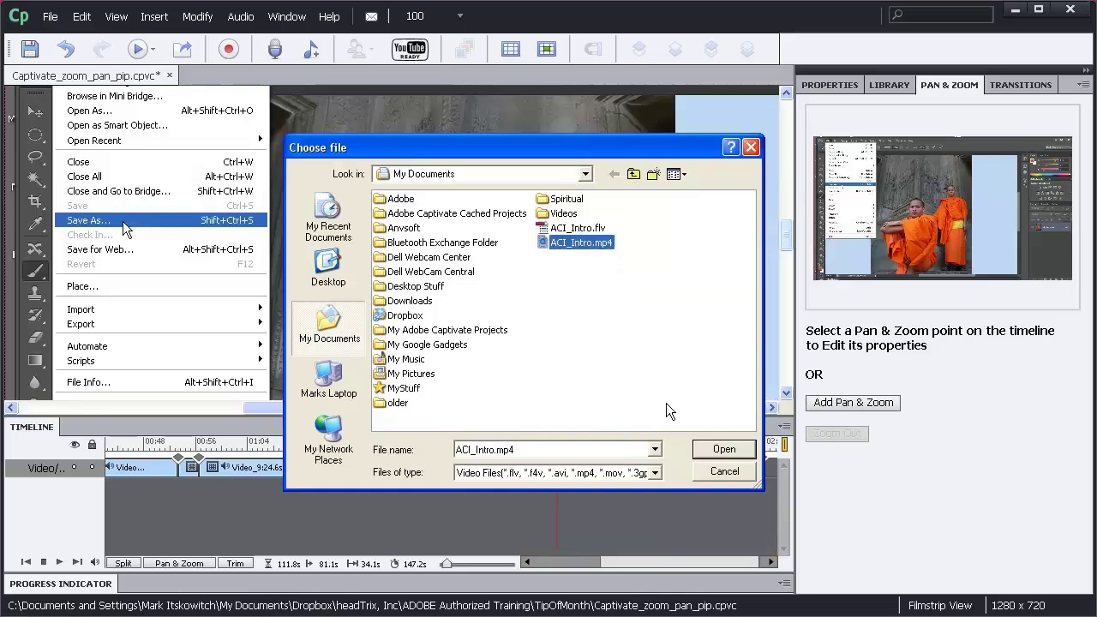
pyautogui.click(715, 449)
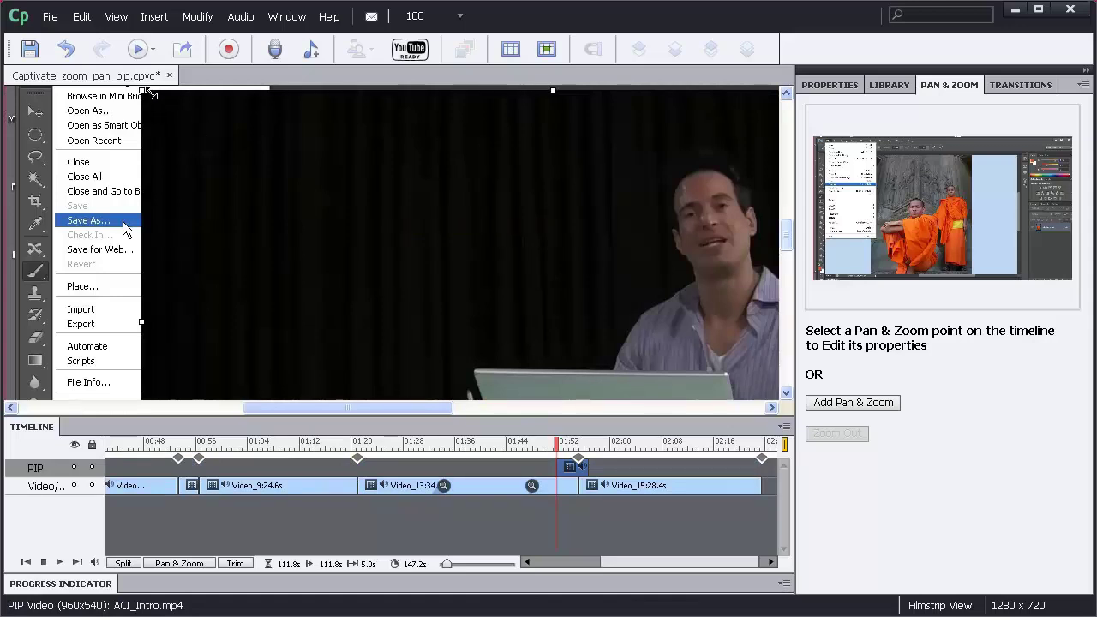
# Step: Try to shrink the PIP video freehand from its upper-left corner, and undo the resizing to its original 960x540 size
pyautogui.moveTo(143, 91); pyautogui.dragTo(190, 118)
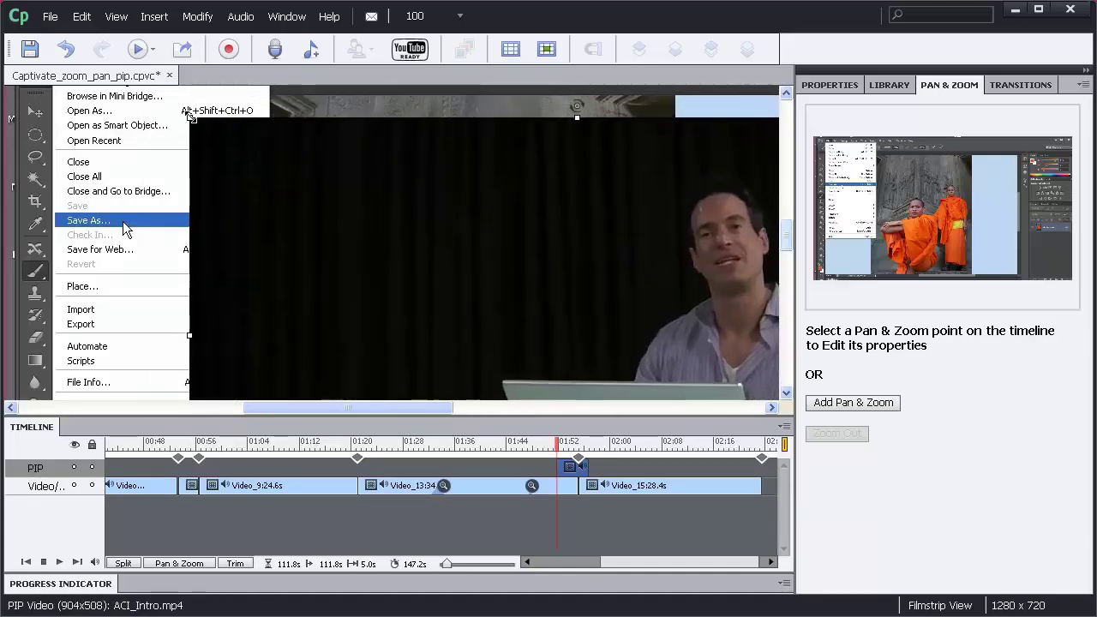
pyautogui.moveTo(191, 116); pyautogui.dragTo(511, 171)
pyautogui.moveTo(572, 208); pyautogui.dragTo(545, 151)
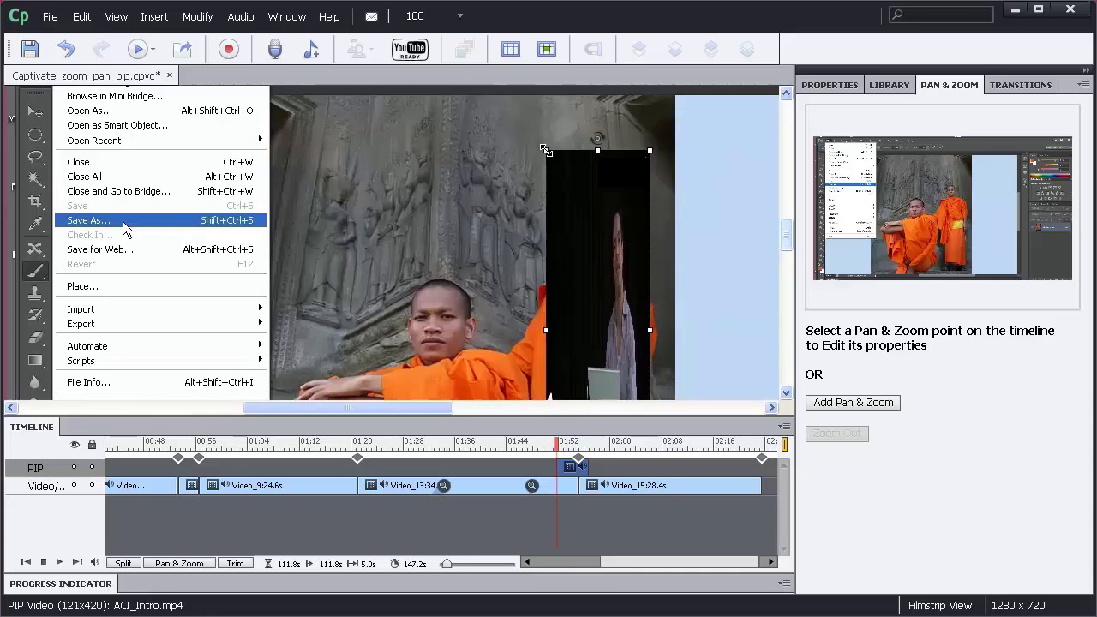
pyautogui.click(66, 52)
pyautogui.click(66, 52)
pyautogui.click(66, 52)
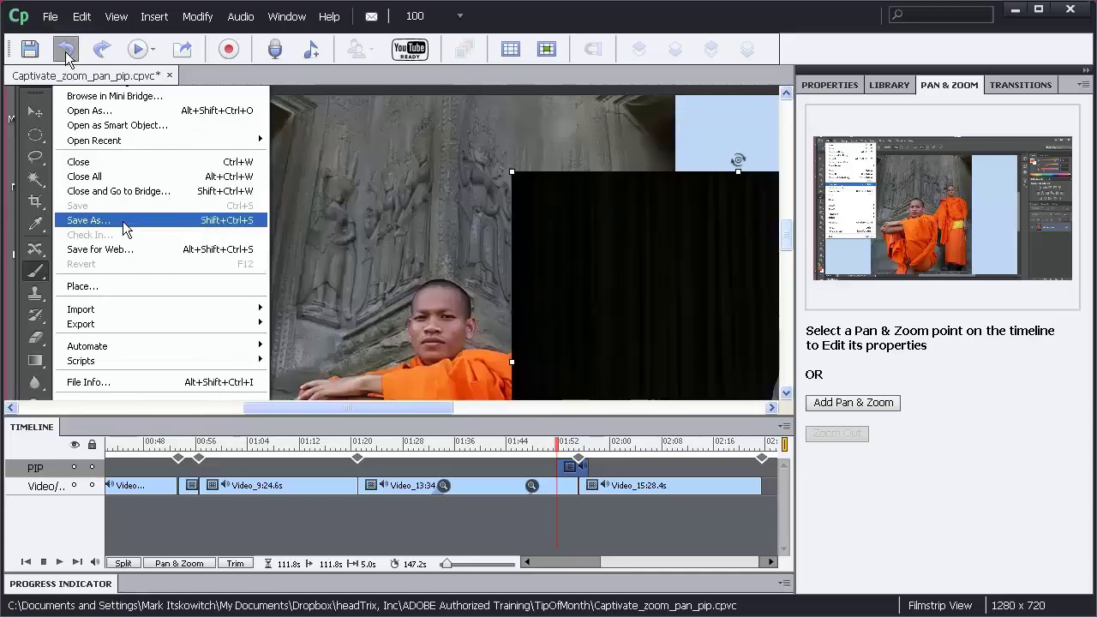
pyautogui.click(66, 51)
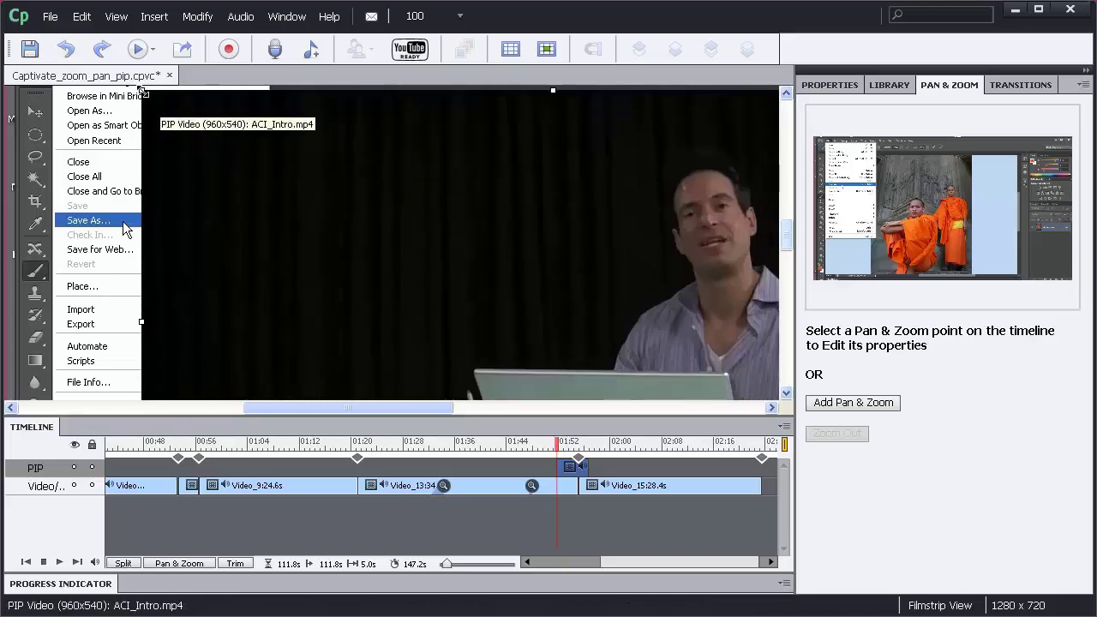
# Step: Scale the PIP video down proportionally to about 412x231 and place it over the lower-right part of the Photoshop recording
pyautogui.moveTo(142, 90); pyautogui.dragTo(300, 194)
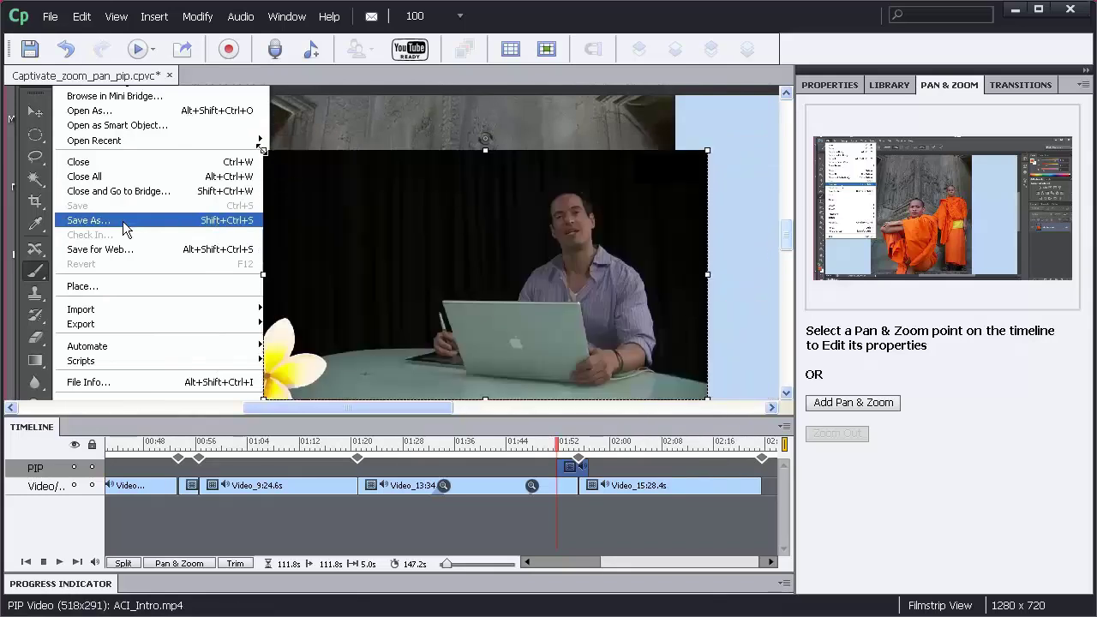
pyautogui.moveTo(263, 151); pyautogui.dragTo(410, 171)
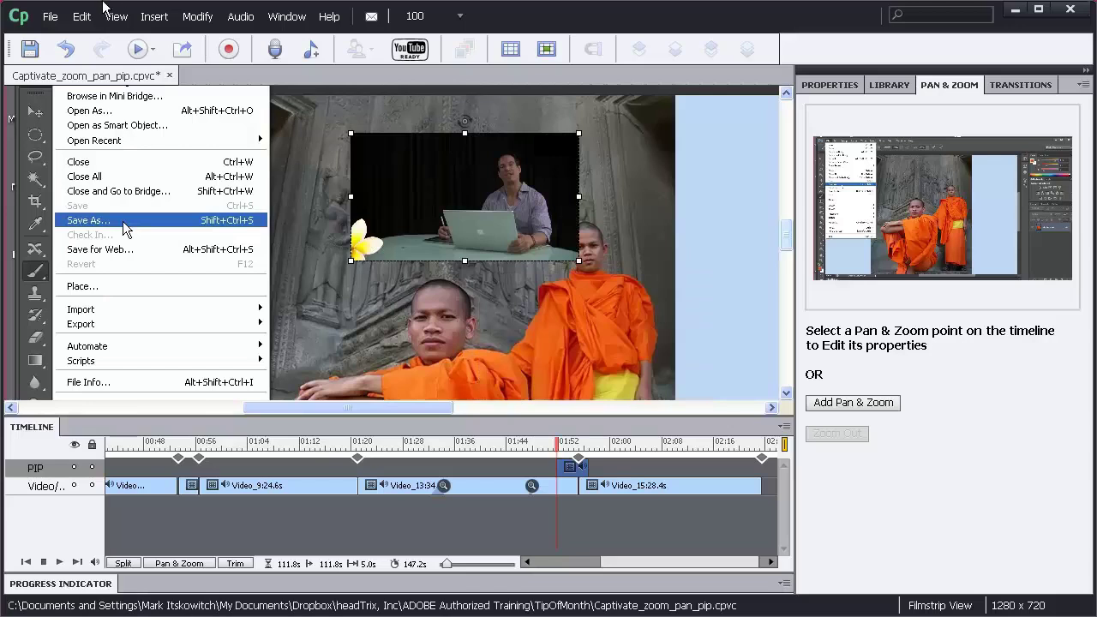
pyautogui.click(116, 17)
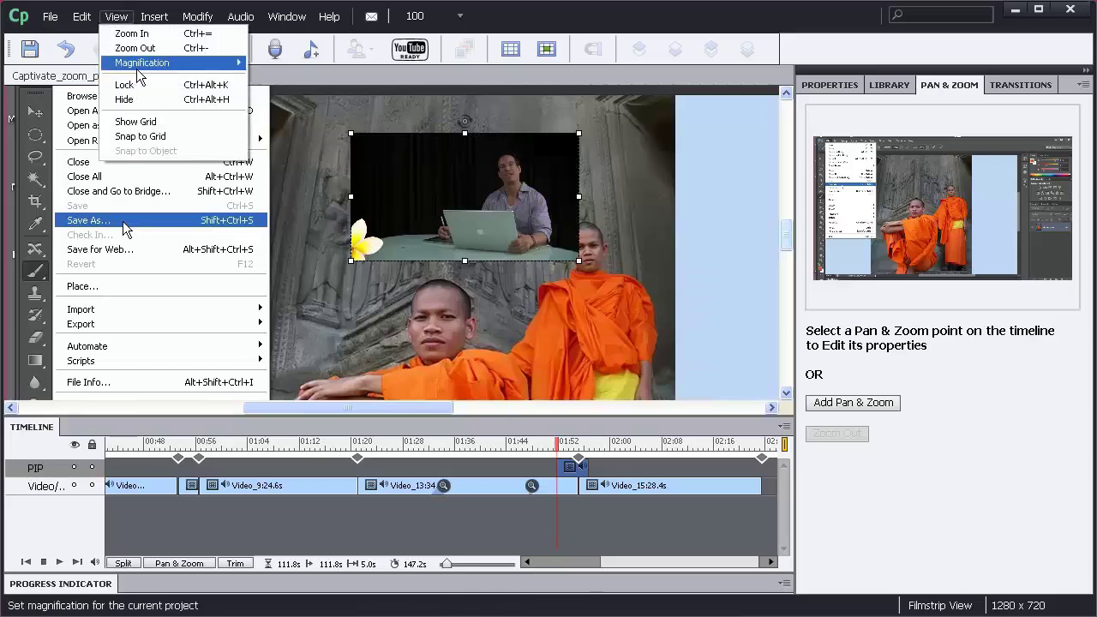
pyautogui.moveTo(154, 63)
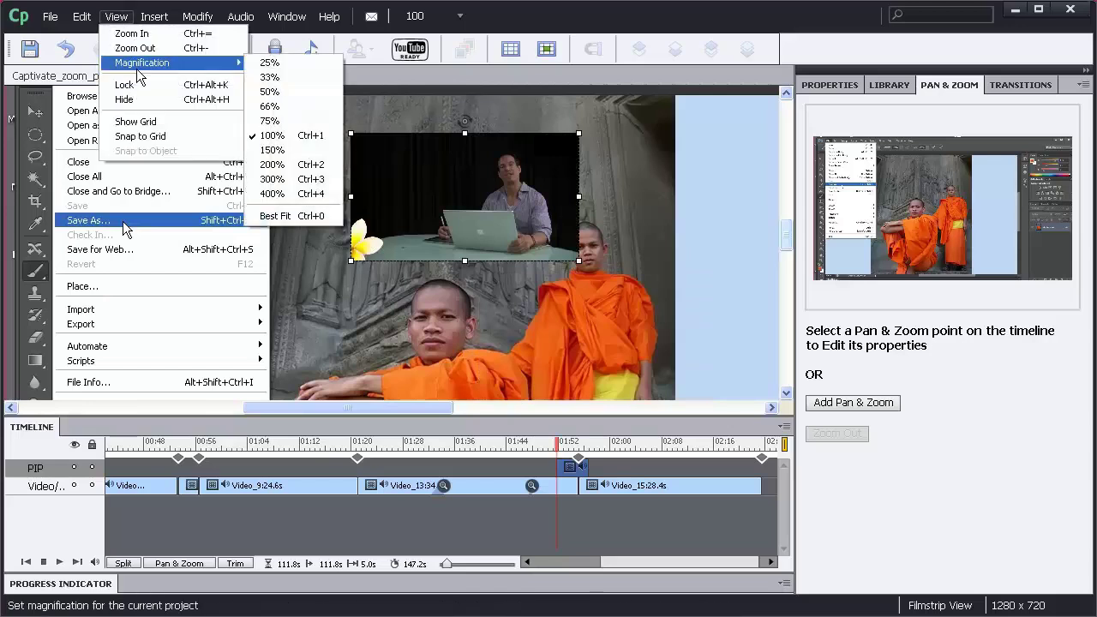
pyautogui.click(276, 215)
pyautogui.moveTo(347, 210); pyautogui.dragTo(517, 341)
pyautogui.moveTo(585, 297); pyautogui.dragTo(613, 271)
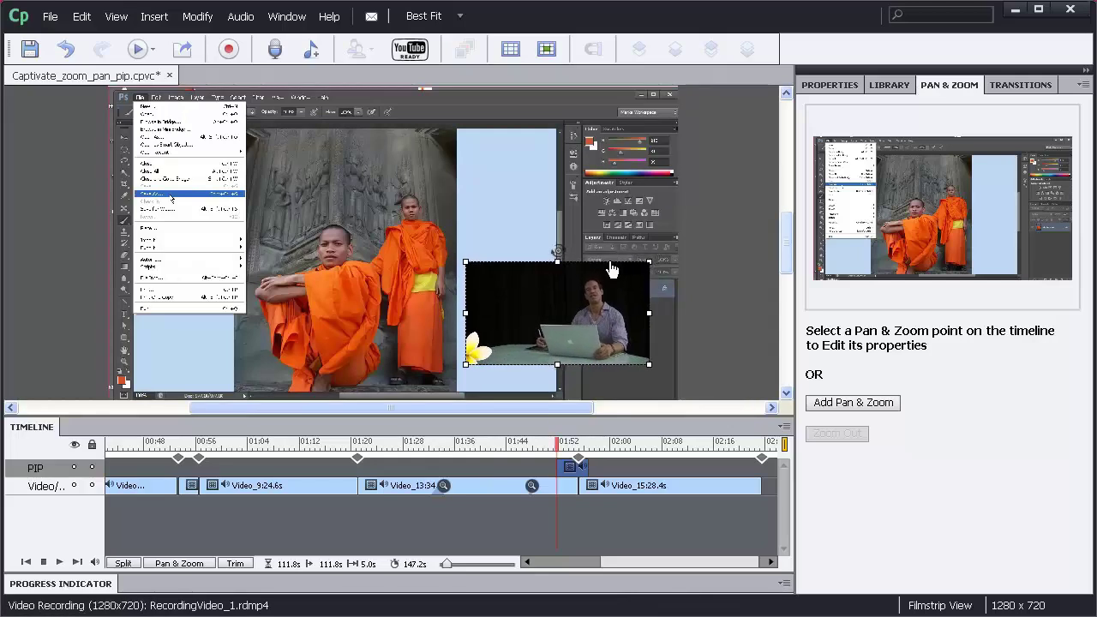
# Step: Preview the PIP video over the recording, playing from 104.1 to 116.3 seconds
pyautogui.click(508, 445)
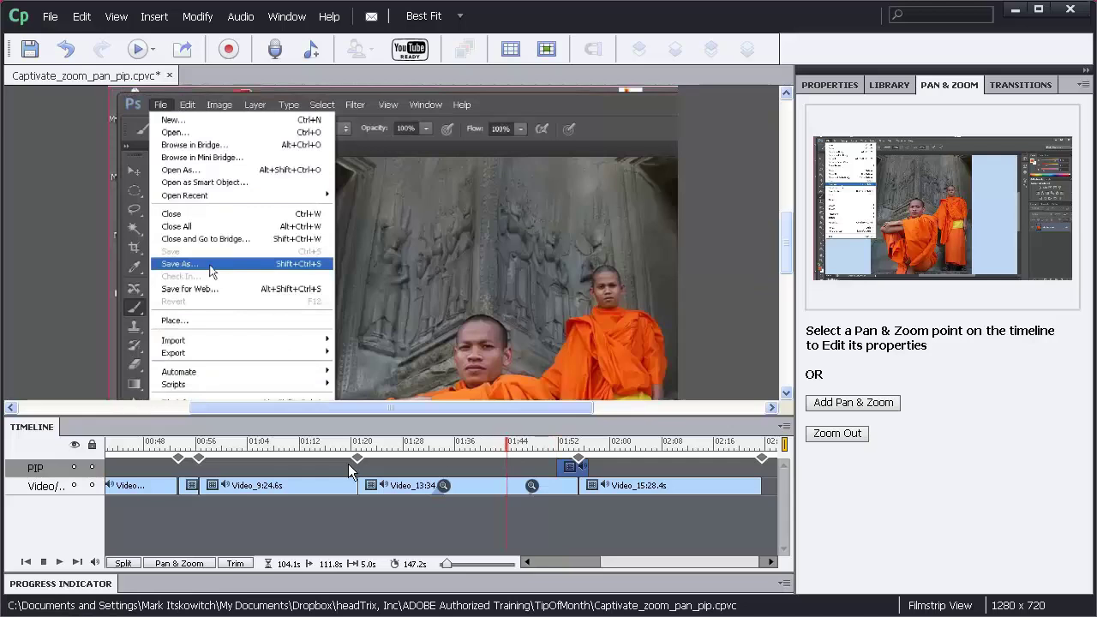
pyautogui.click(60, 563)
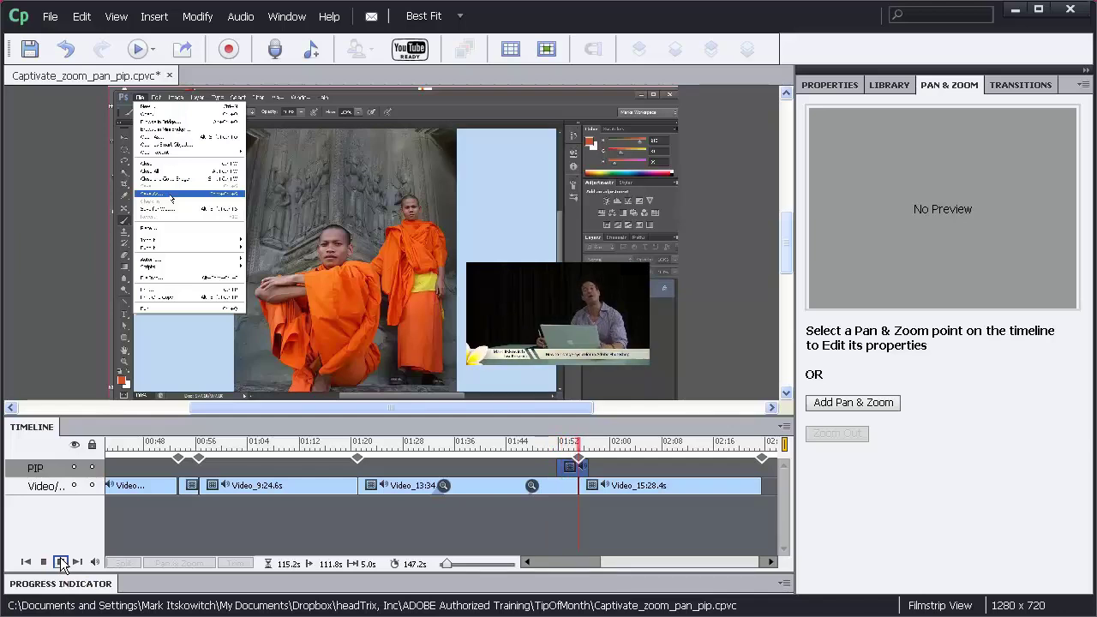
pyautogui.click(61, 561)
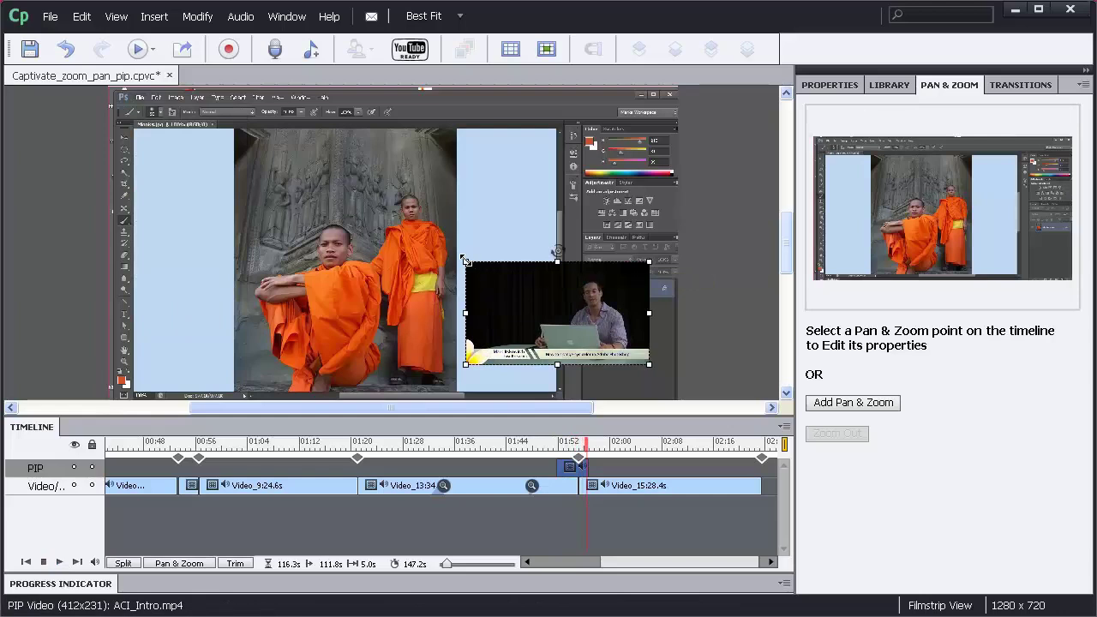
# Step: Enlarge and reposition the PIP video at about 739x414 and move its clip to about 2.5 seconds, near the start of the timeline
pyautogui.moveTo(465, 260); pyautogui.dragTo(320, 180)
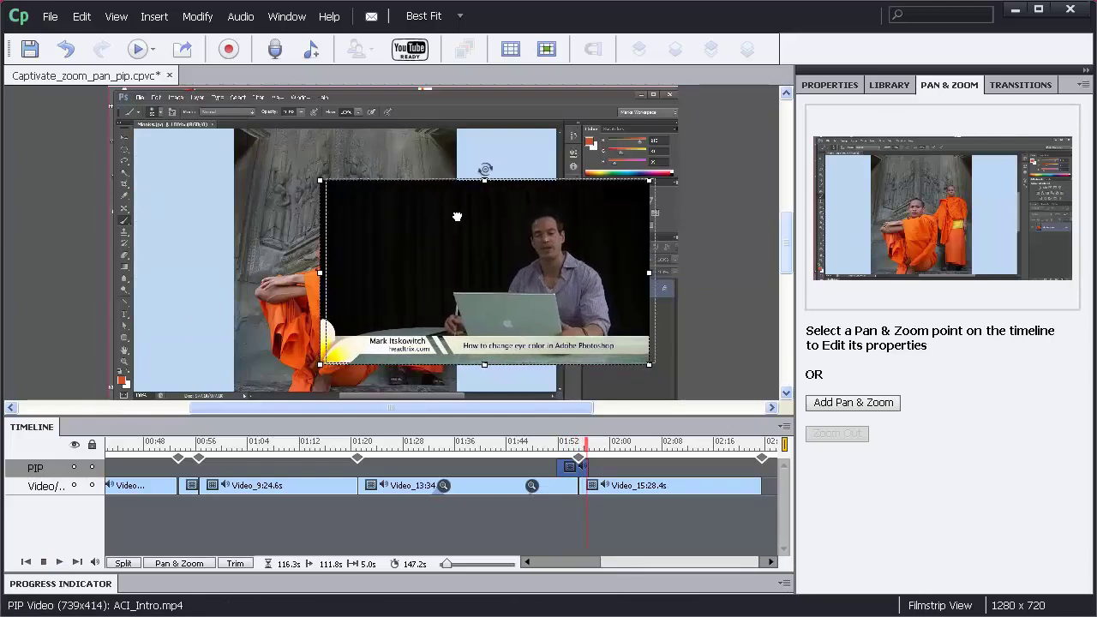
pyautogui.moveTo(457, 216); pyautogui.dragTo(506, 186)
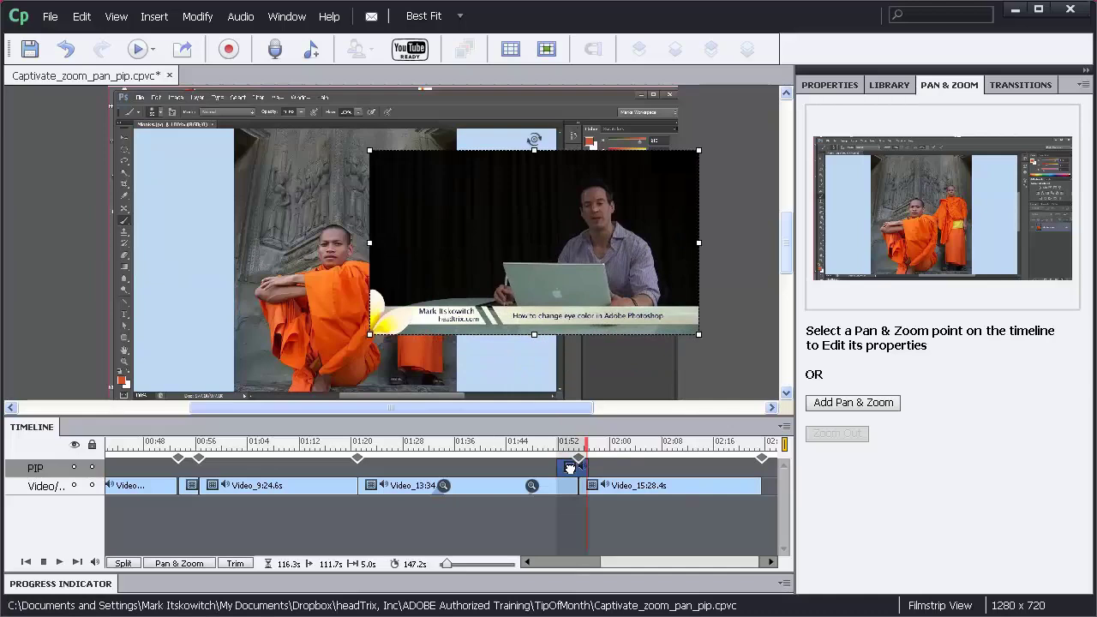
pyautogui.moveTo(570, 468); pyautogui.dragTo(133, 439)
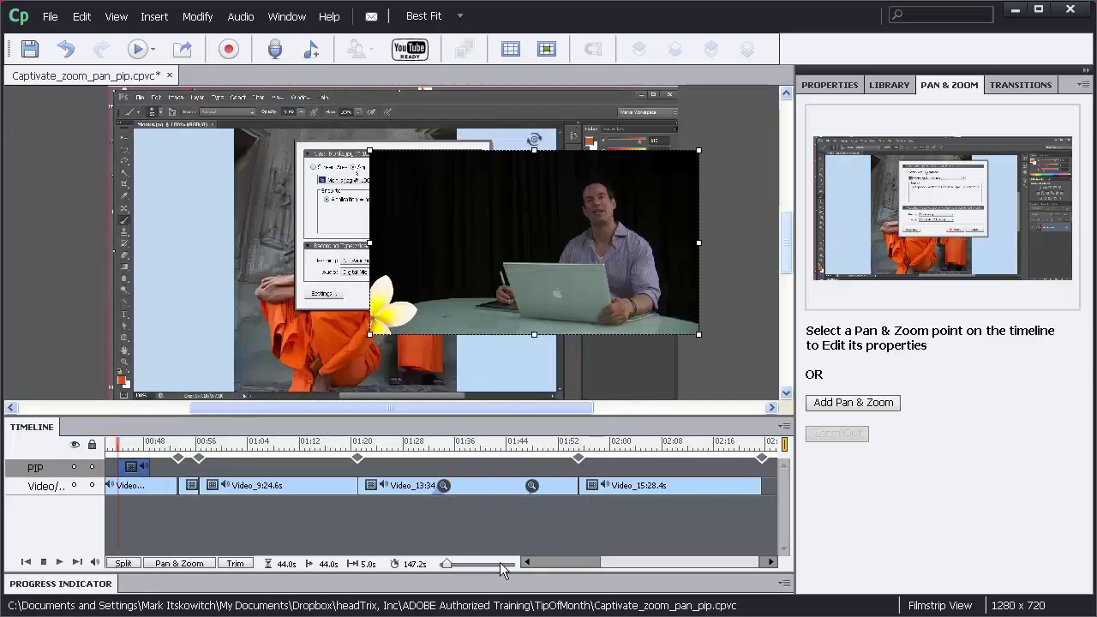
pyautogui.moveTo(600, 564); pyautogui.dragTo(509, 563)
pyautogui.moveTo(405, 469); pyautogui.dragTo(139, 468)
# Step: Preview the PIP video at the start of the project, pause at 5.5 seconds and deselect the clip
pyautogui.click(59, 562)
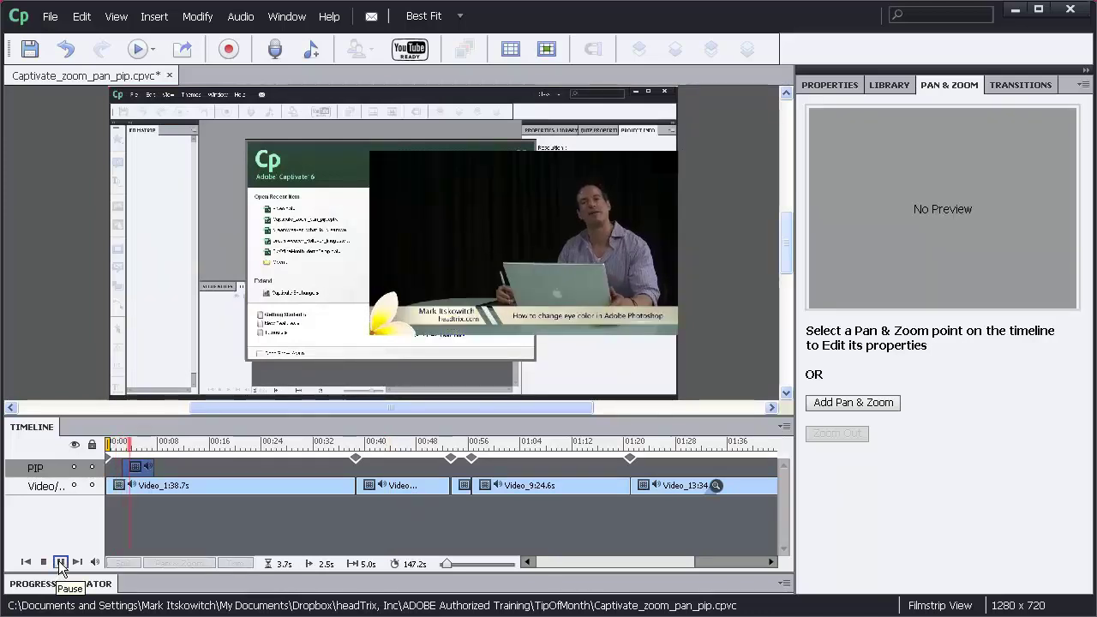
pyautogui.click(61, 562)
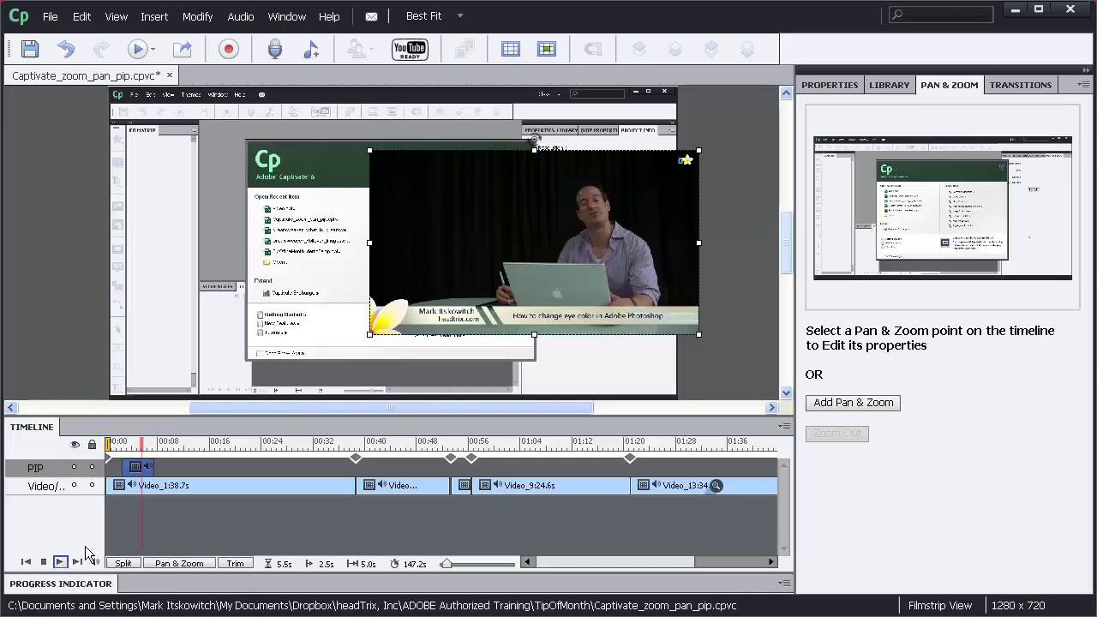
pyautogui.click(137, 507)
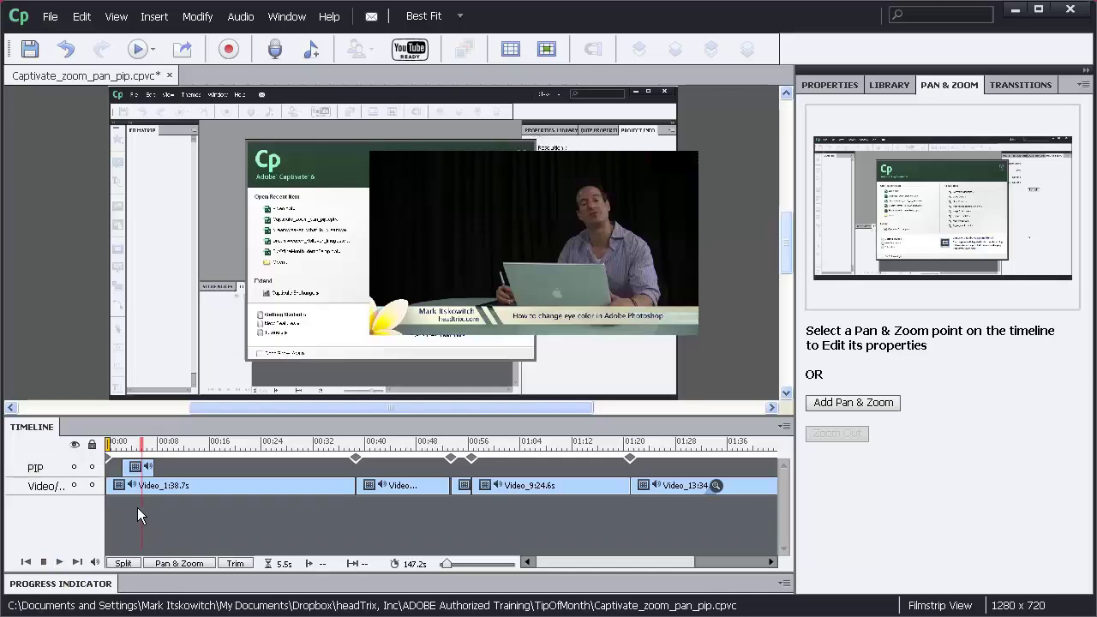